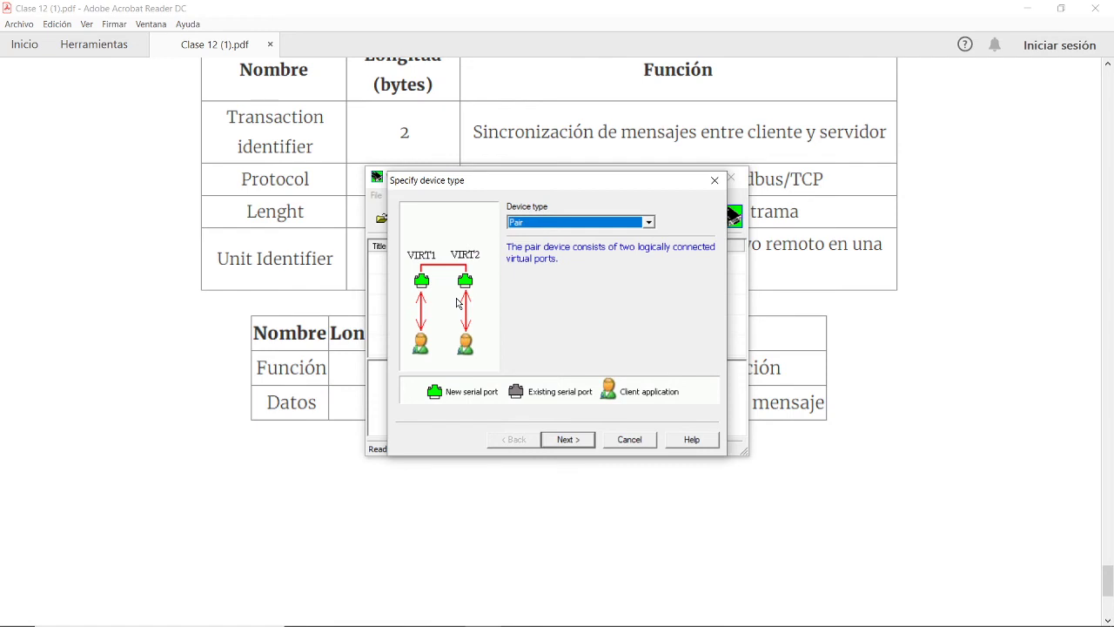
Create a virtual serial port device of type Pair linking COM3 and COM4, without baud rate emulation
left_click(569, 441)
left_click(509, 226)
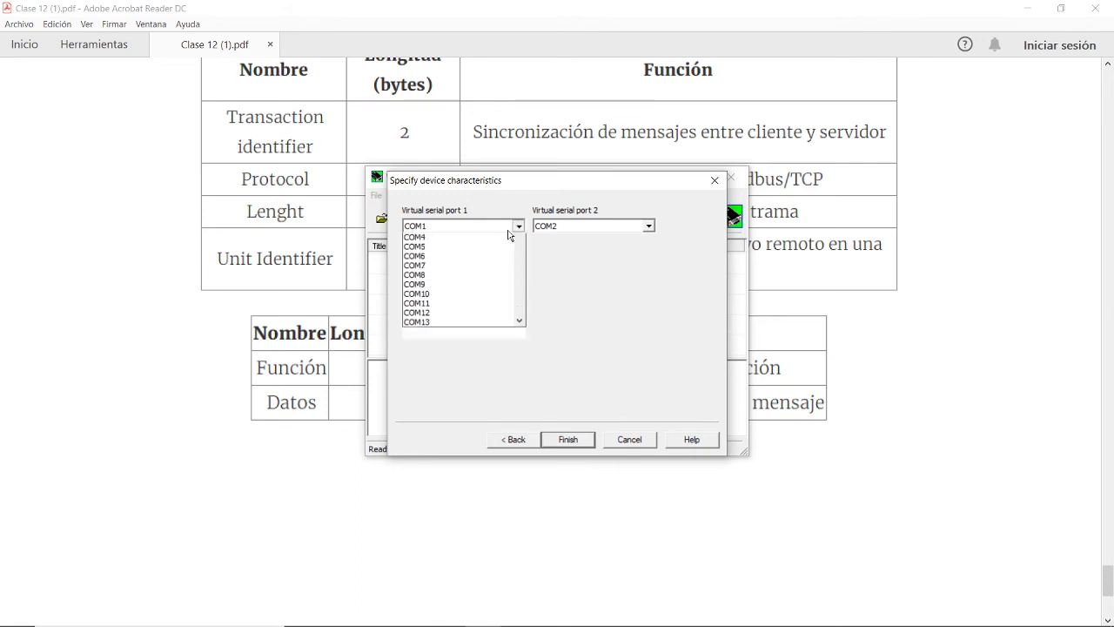
left_click(480, 253)
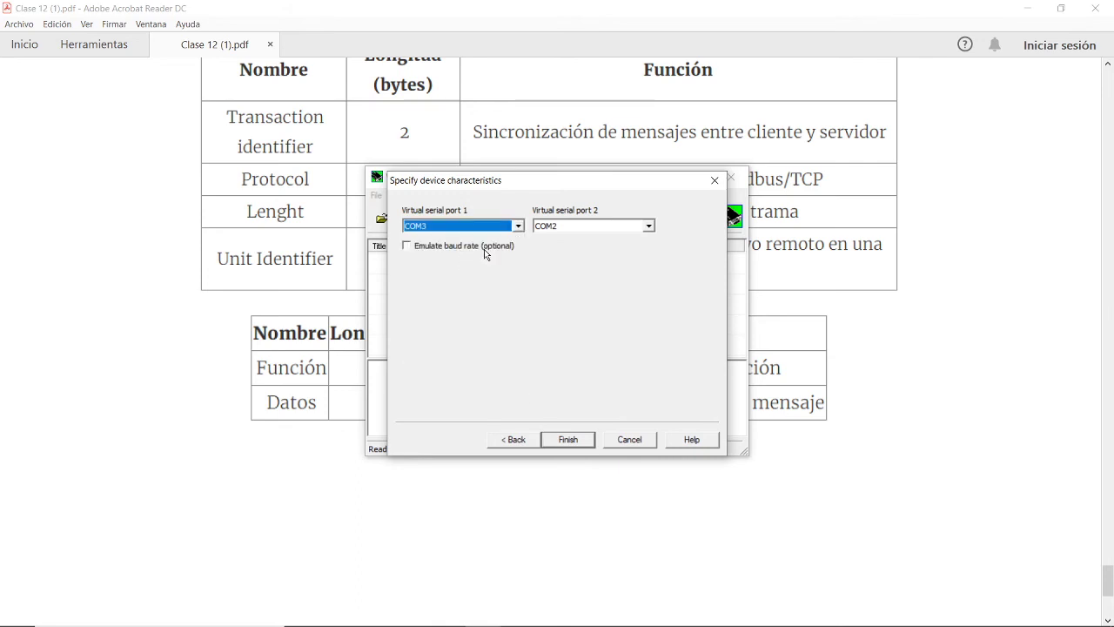
left_click(594, 227)
left_click(558, 265)
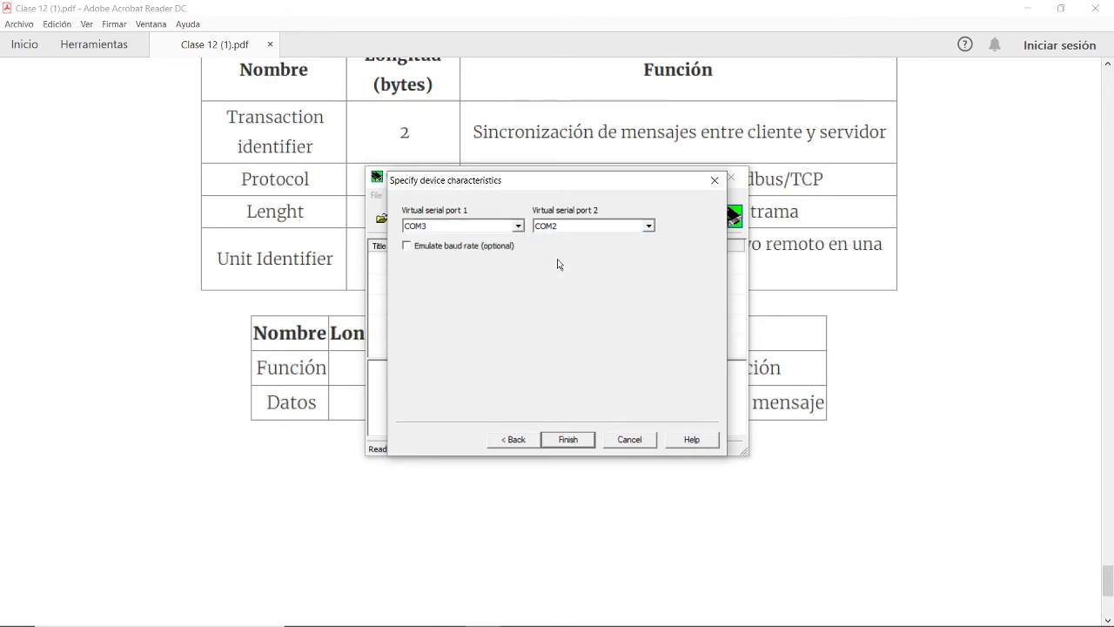
left_click(582, 444)
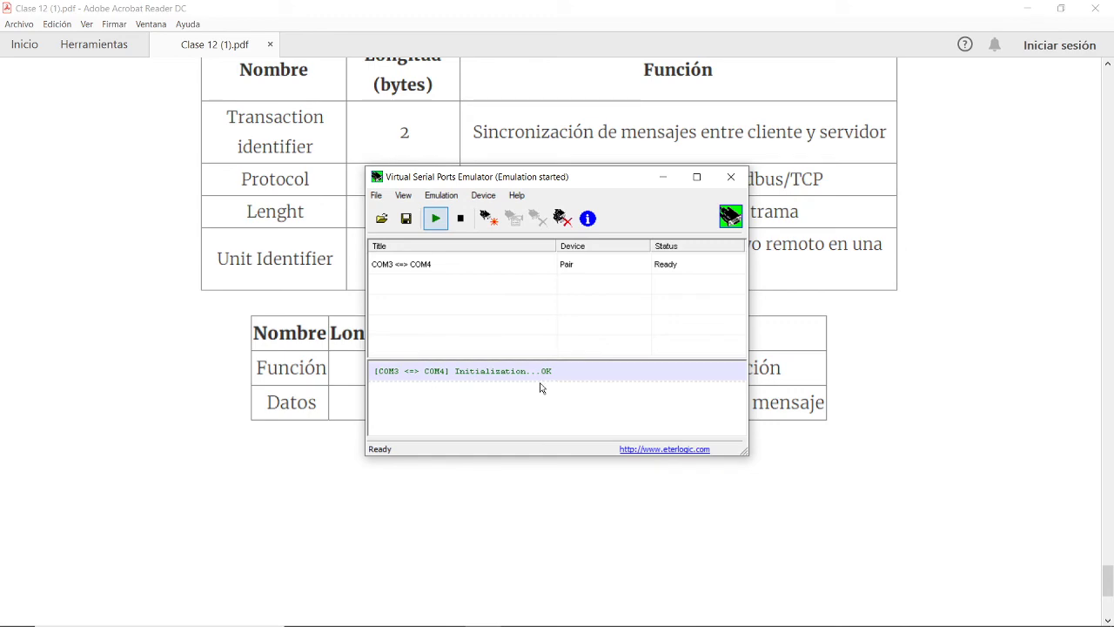
Launch Modbus Poll and enlarge its Mbpoll1 document window in width and height to show the full status line
left_click(17, 612)
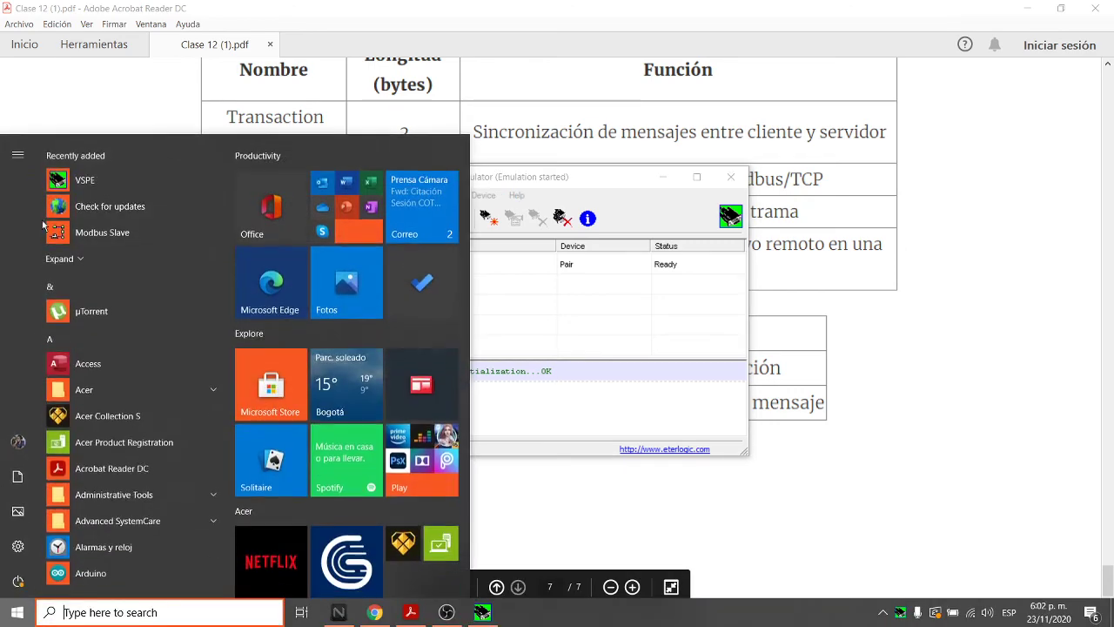
left_click(61, 259)
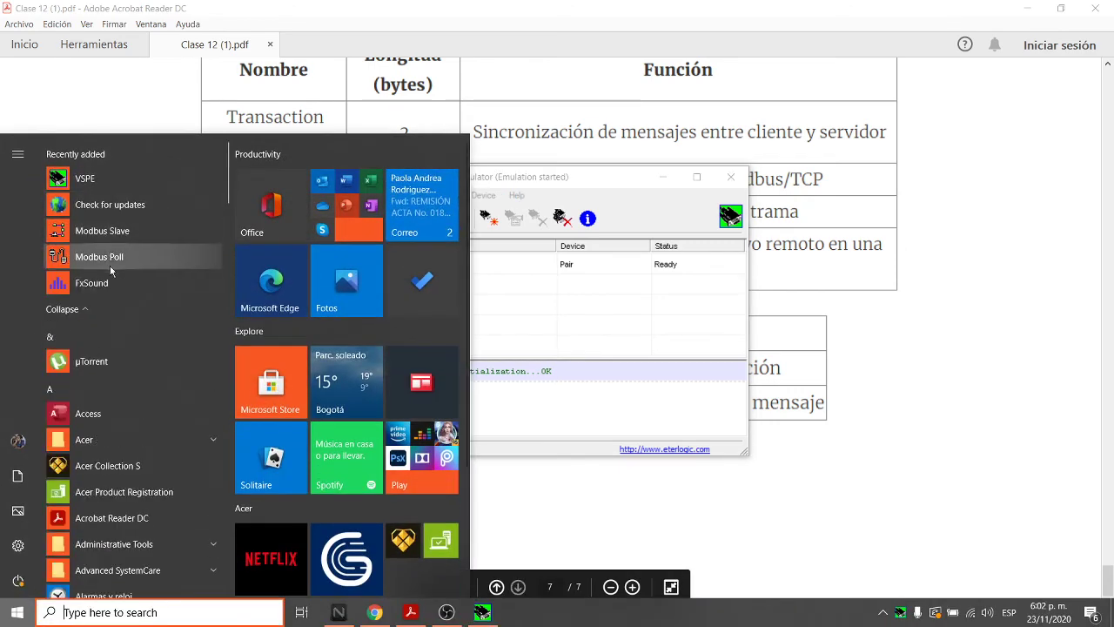
left_click(110, 261)
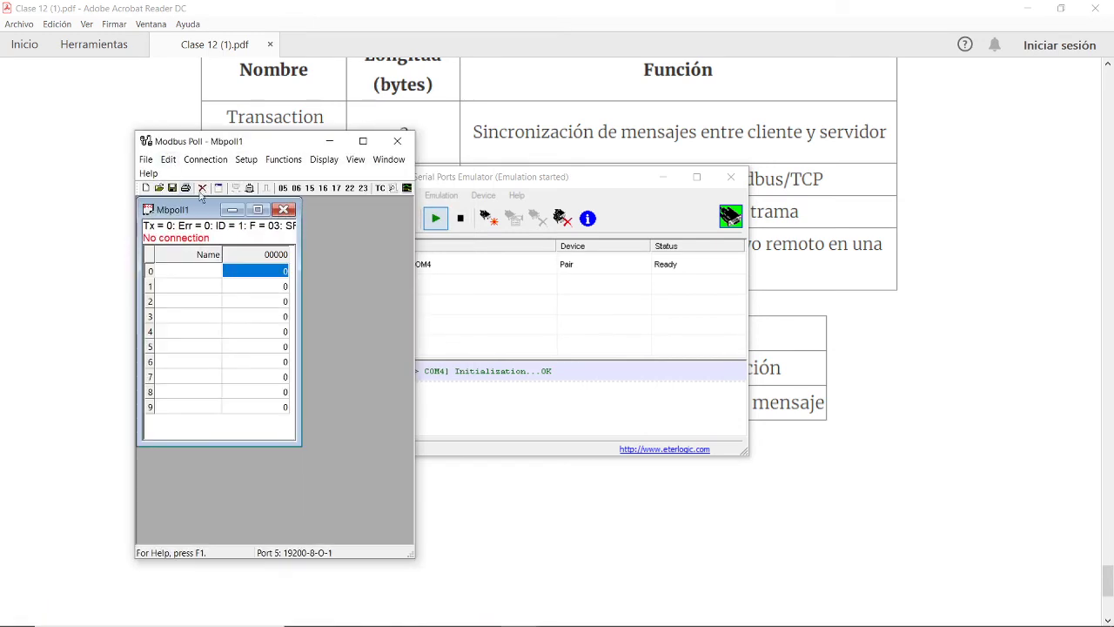
left_click_drag(300, 371, 355, 376)
left_click_drag(259, 446, 259, 469)
Launch Modbus Slave and arrange its window side by side with the Modbus Poll window
left_click(17, 612)
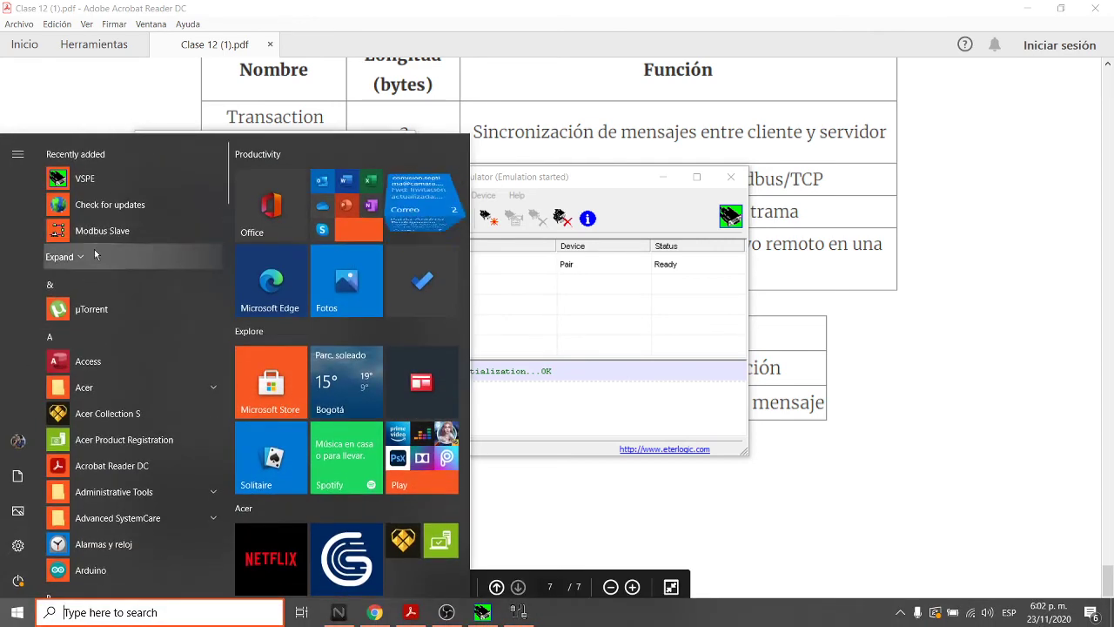
left_click(94, 254)
left_click(111, 235)
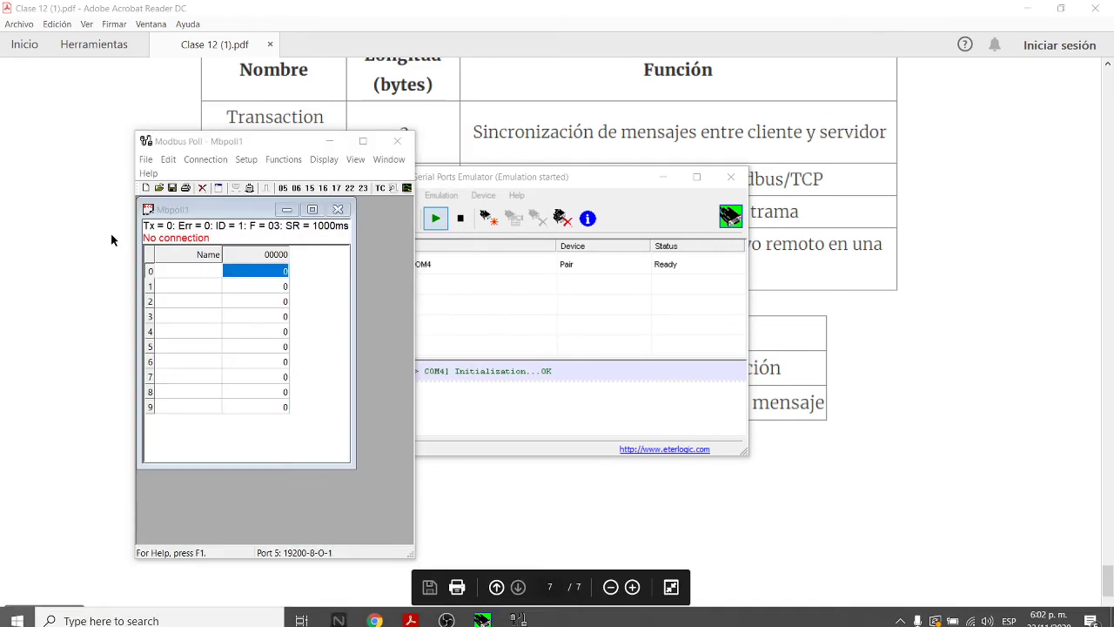
left_click_drag(472, 150, 538, 129)
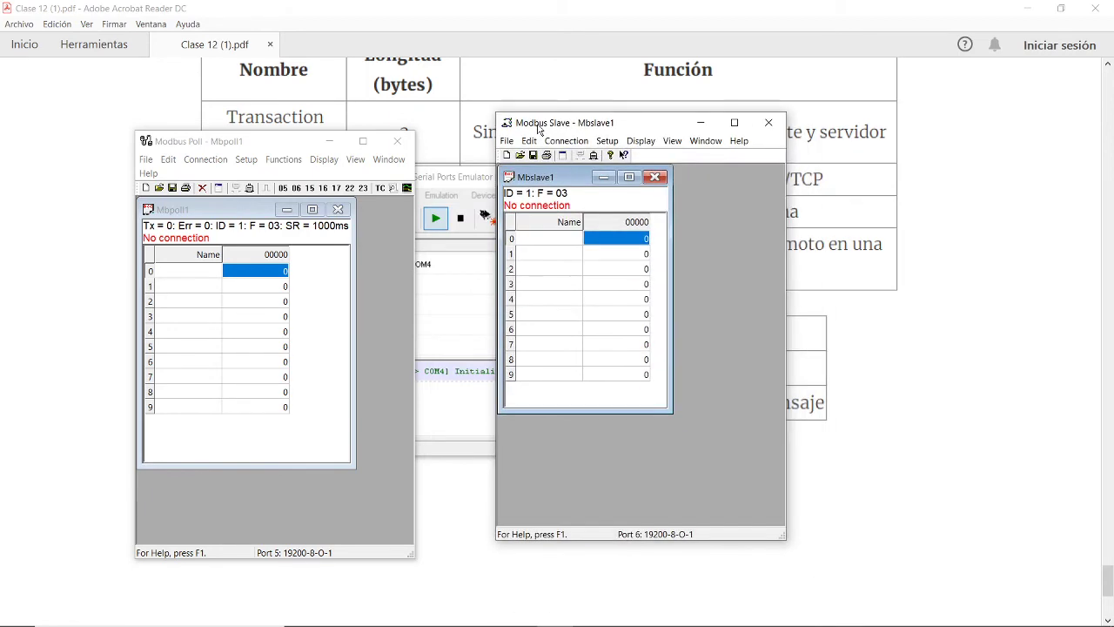
left_click_drag(270, 143, 348, 119)
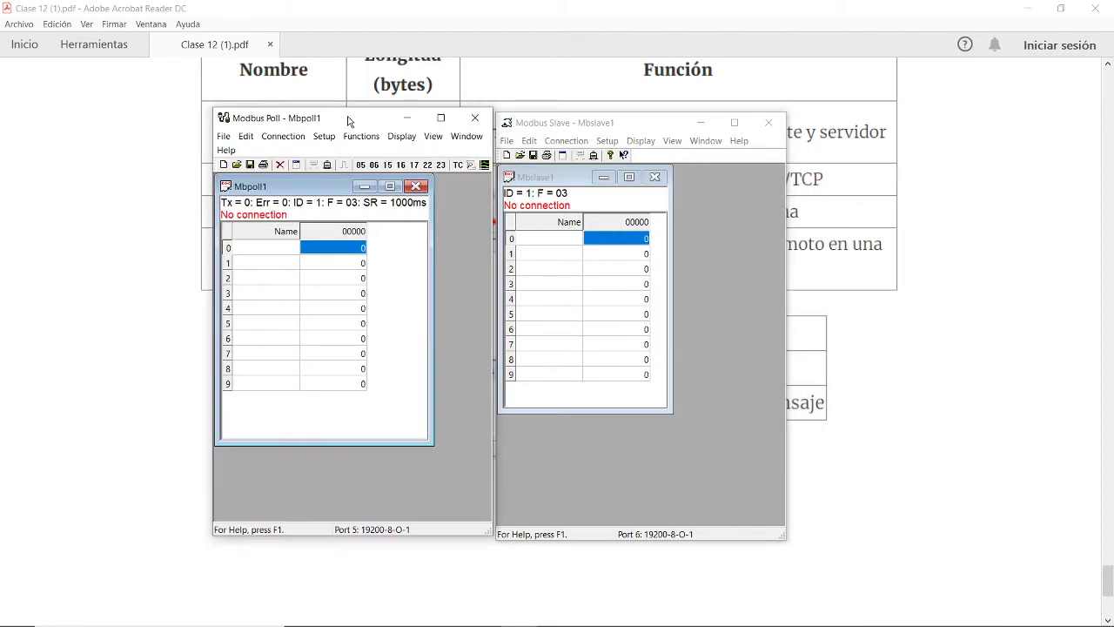
Start a connection in Modbus Poll, postponing the registration and dismissing the evaluation reminder
left_click(283, 136)
left_click(301, 154)
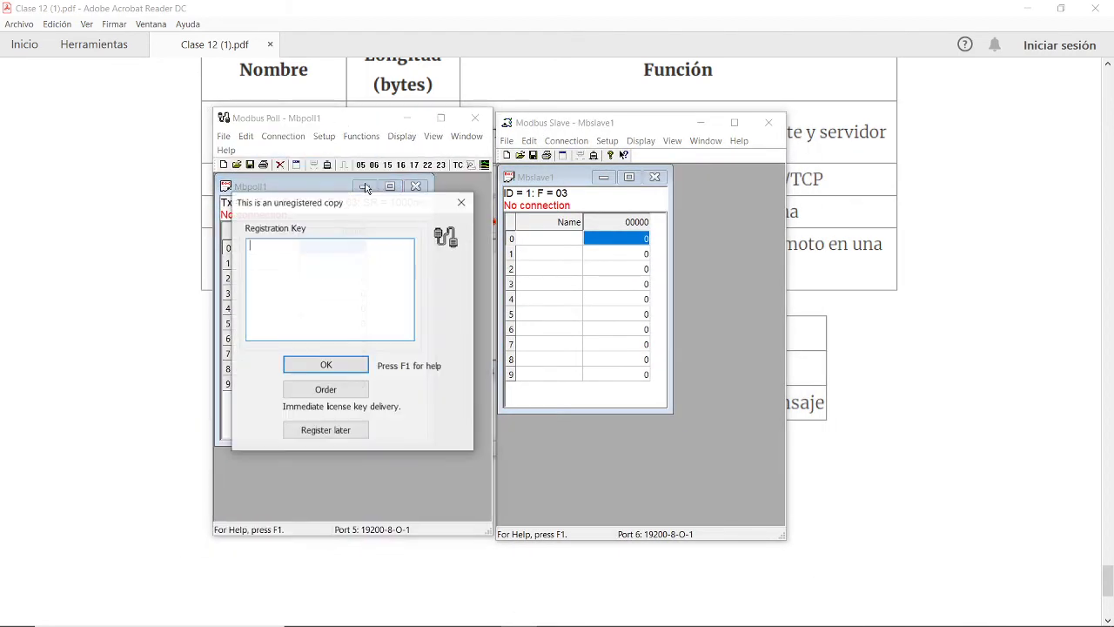
left_click(348, 430)
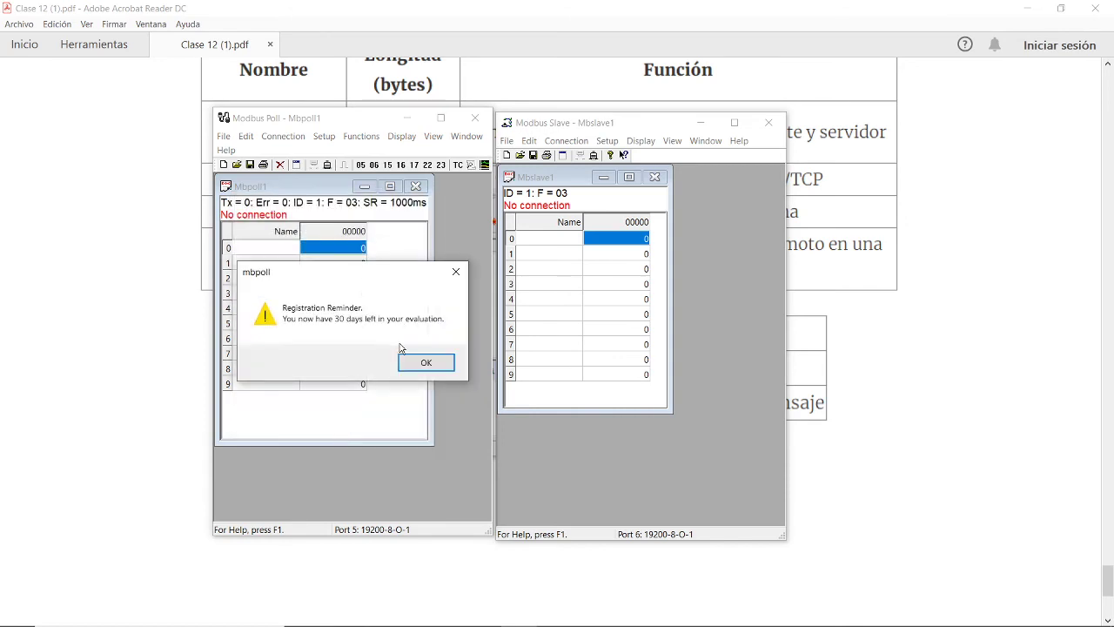
left_click(406, 361)
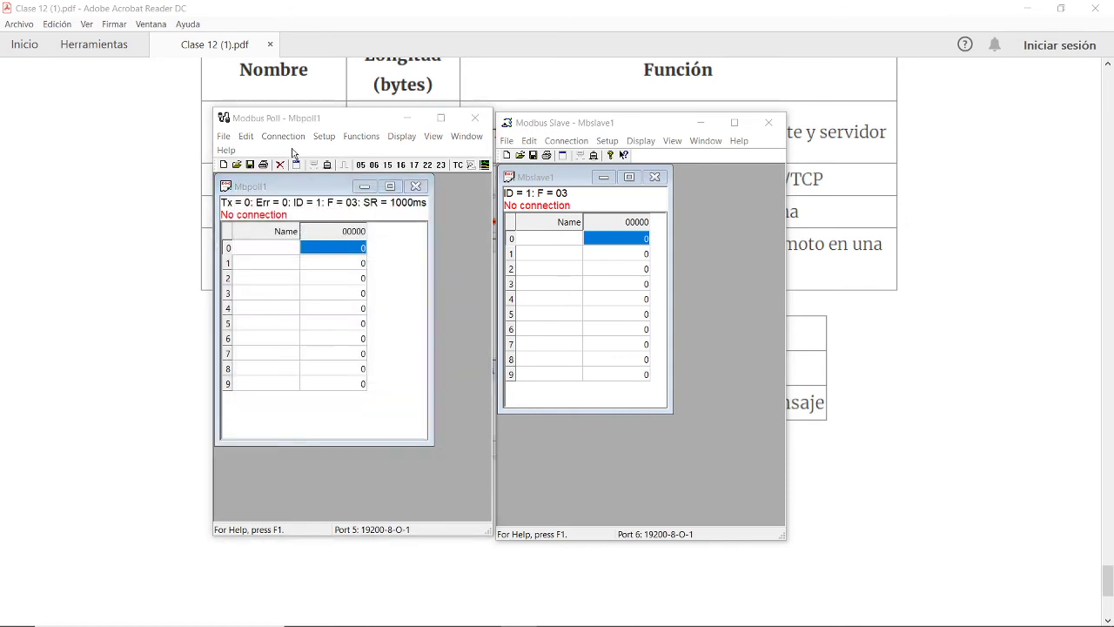
In the Modbus Poll connection setup, keep the Serial Port connection in RTU mode and select port COM3
left_click(296, 164)
left_click(270, 217)
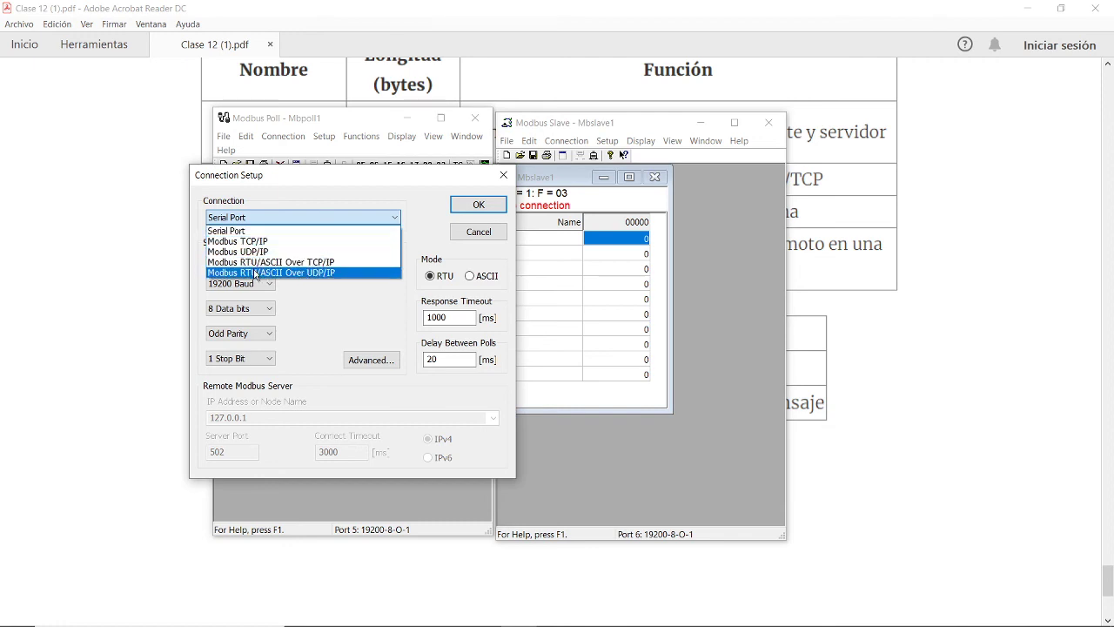
left_click(347, 181)
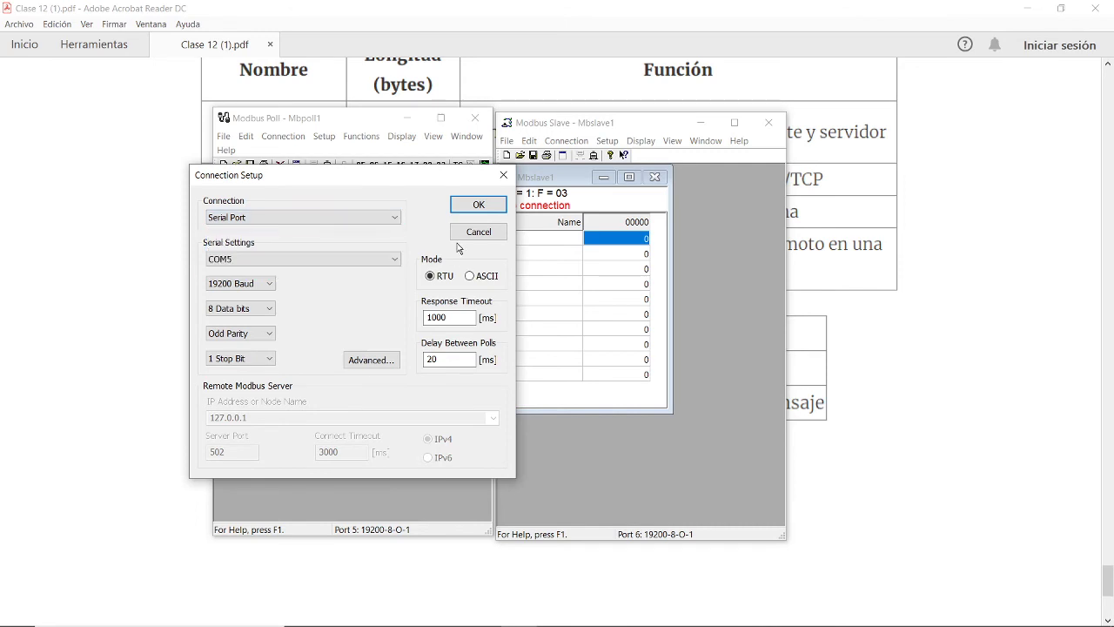
left_click(470, 276)
left_click(431, 277)
left_click(311, 260)
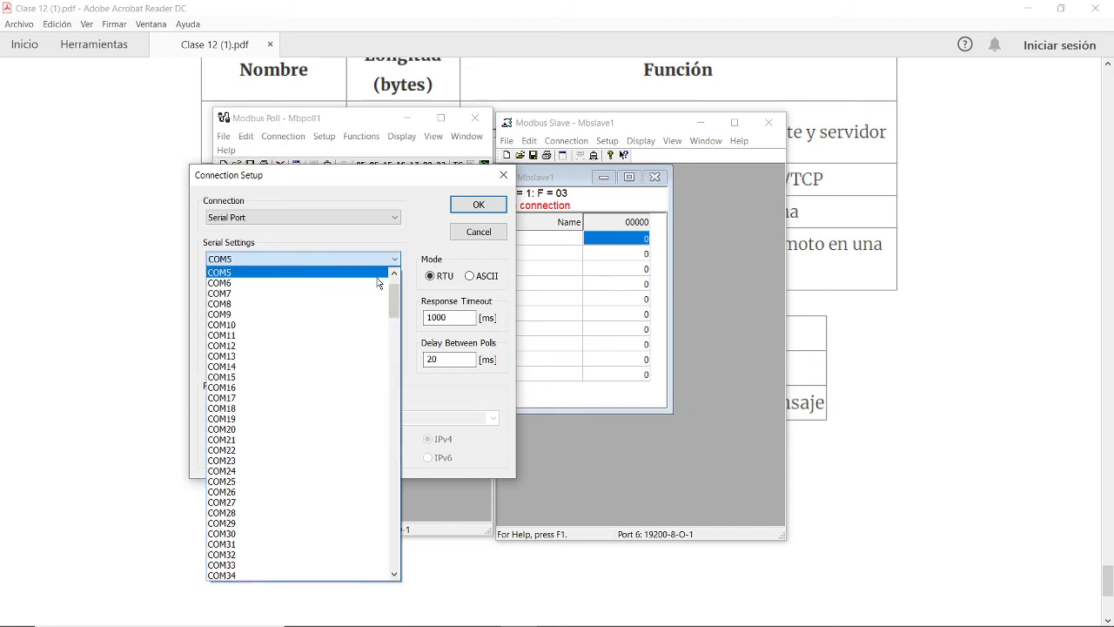
scroll(261, 322, "up", 2)
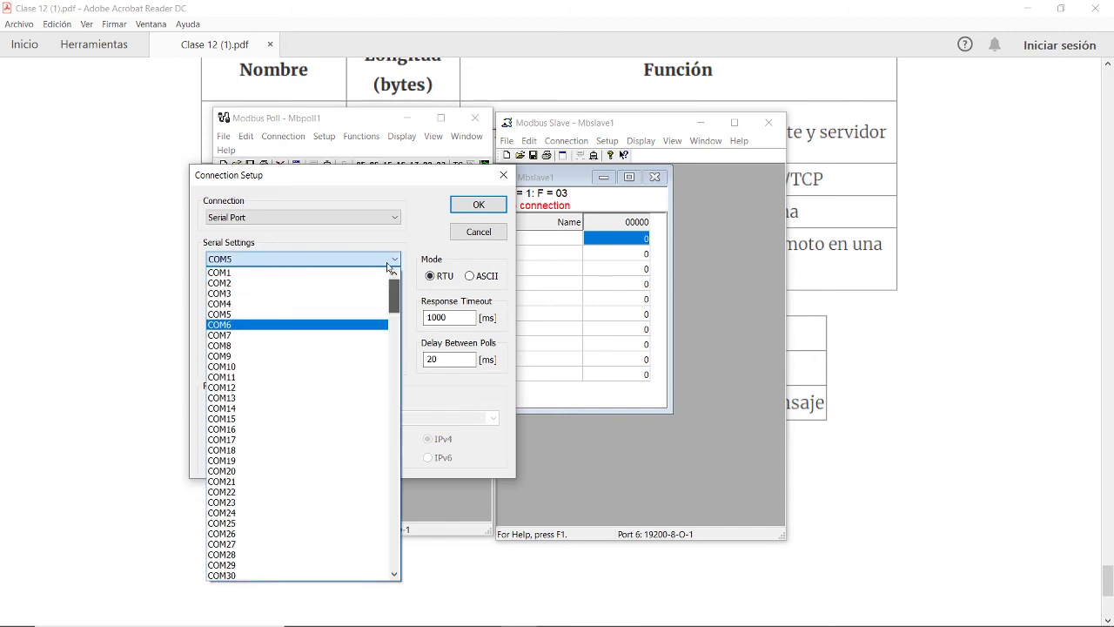
left_click(252, 293)
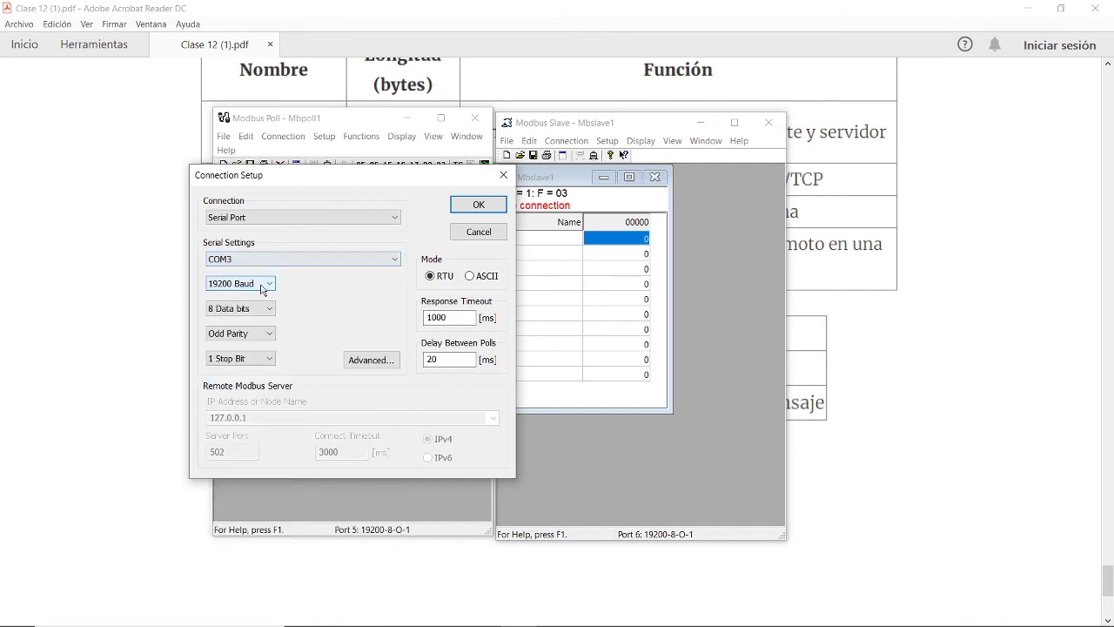
Set the baud rate of the Modbus Poll serial connection to 9600 Baud
left_click(261, 284)
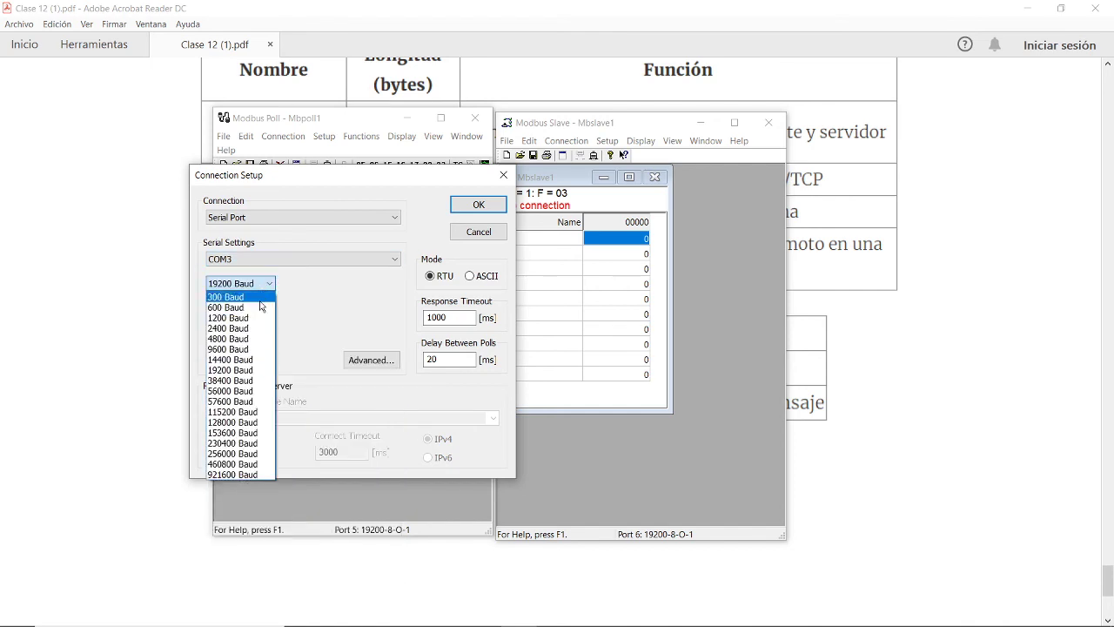
left_click(233, 350)
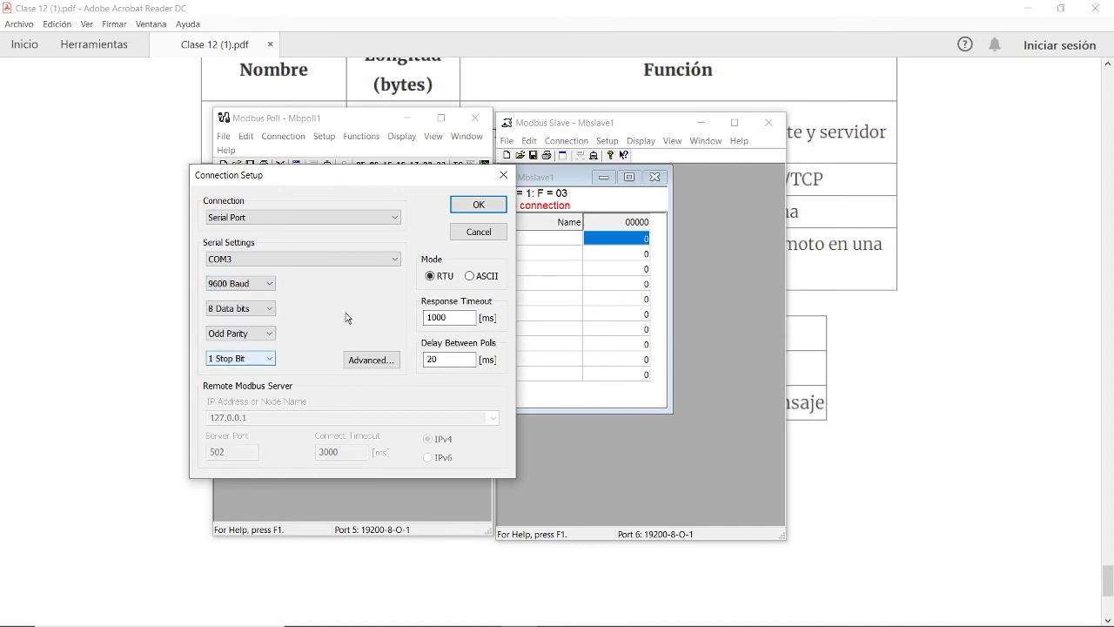
left_click(243, 284)
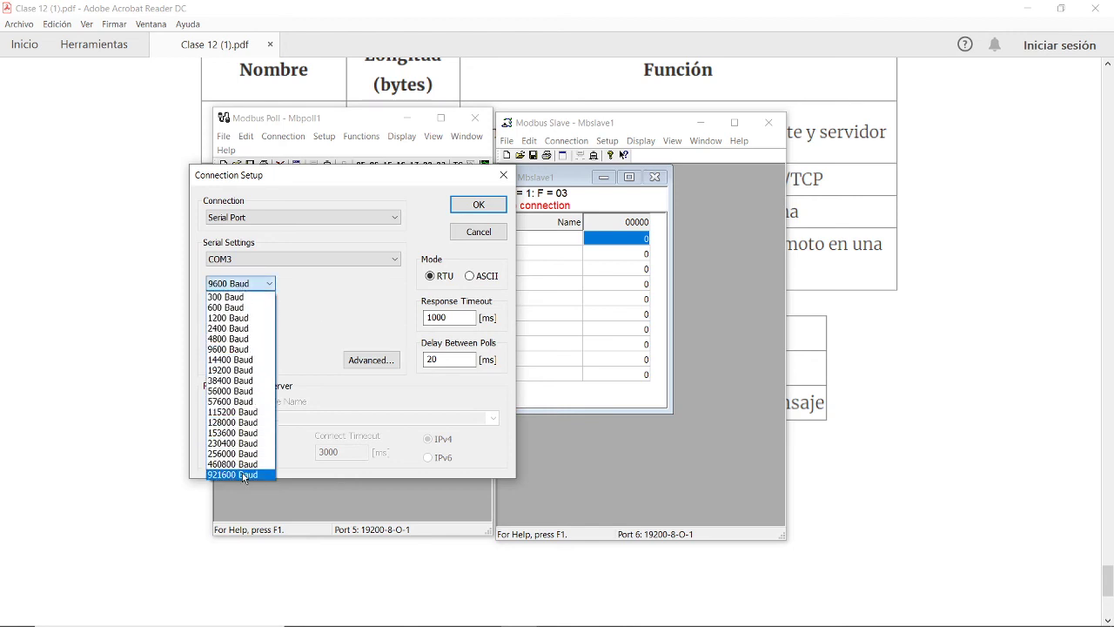
left_click(300, 290)
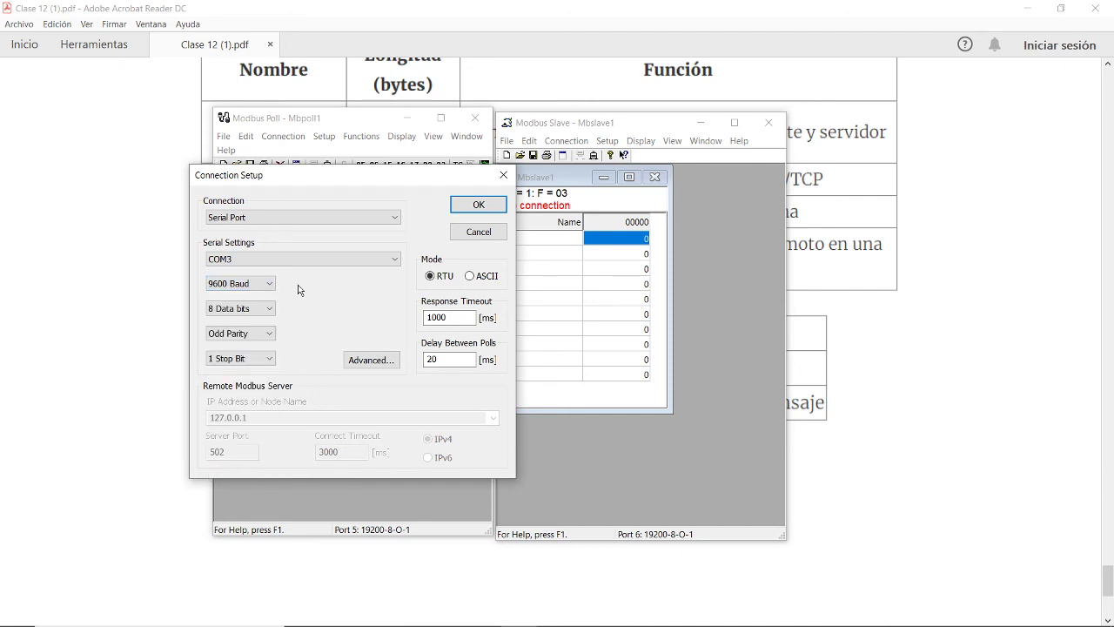
Keep 8 data bits, odd parity and 1 stop bit for Modbus Poll and confirm the connection setup
left_click(242, 316)
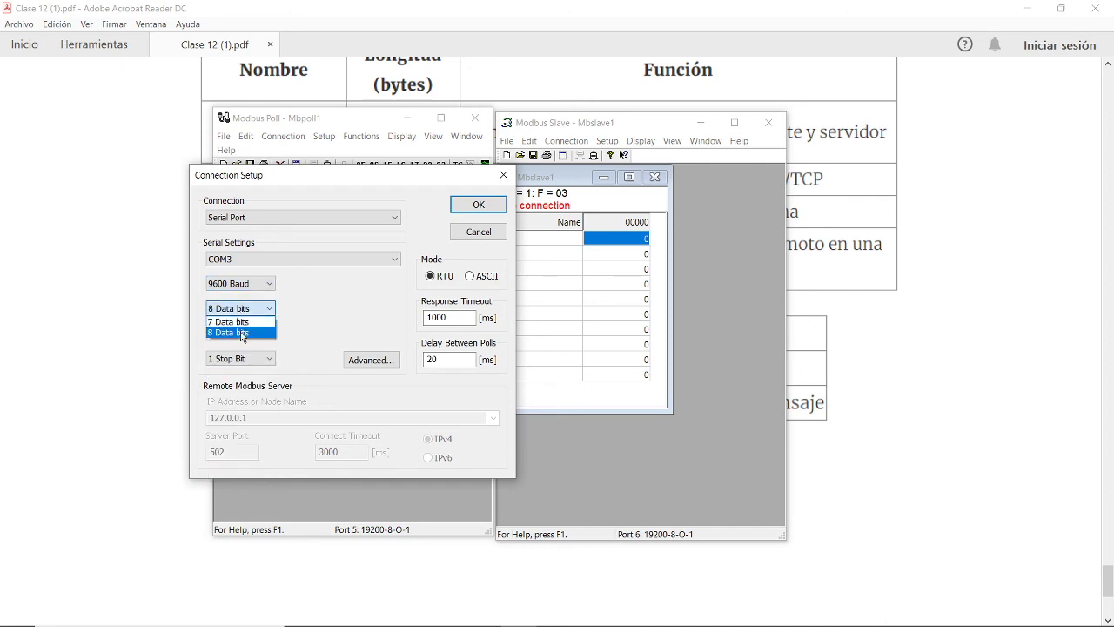
left_click(235, 331)
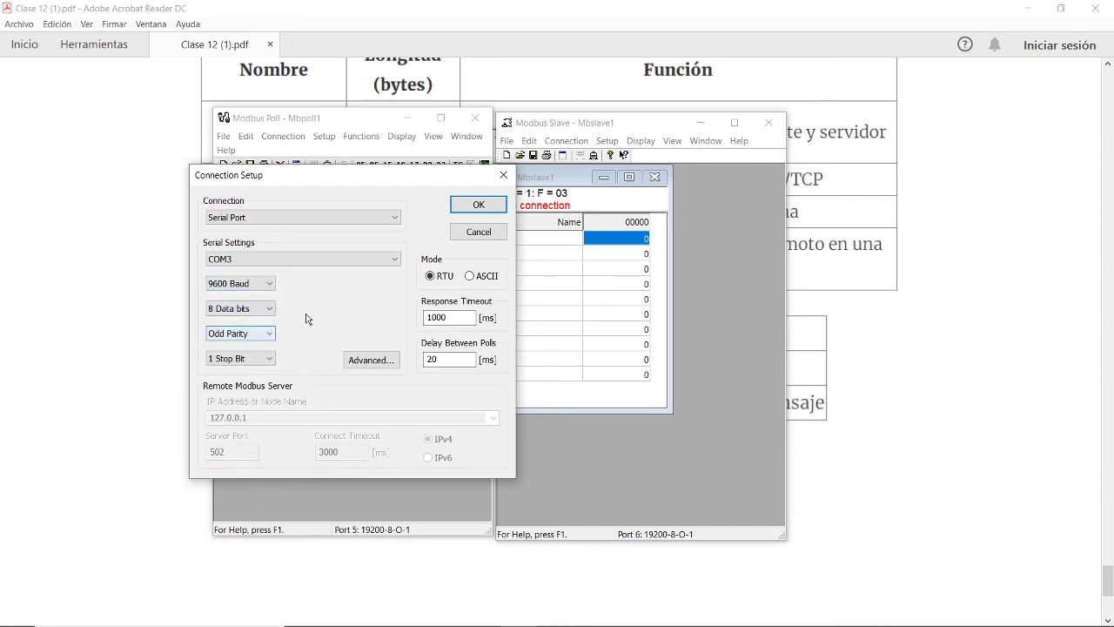
left_click(239, 335)
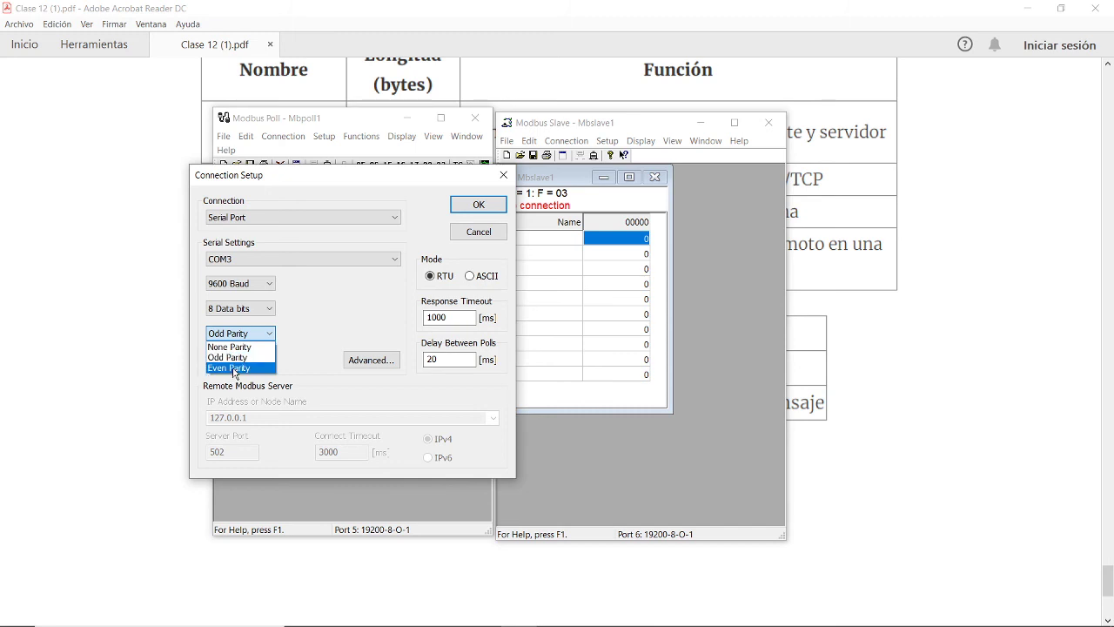
left_click(239, 360)
left_click(258, 359)
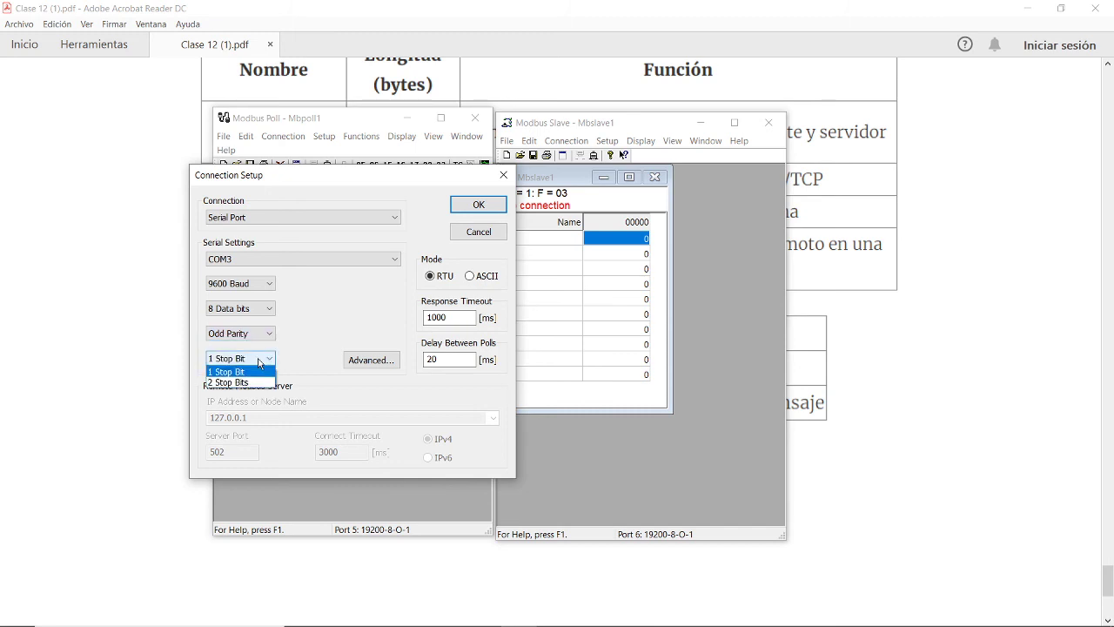
left_click(258, 362)
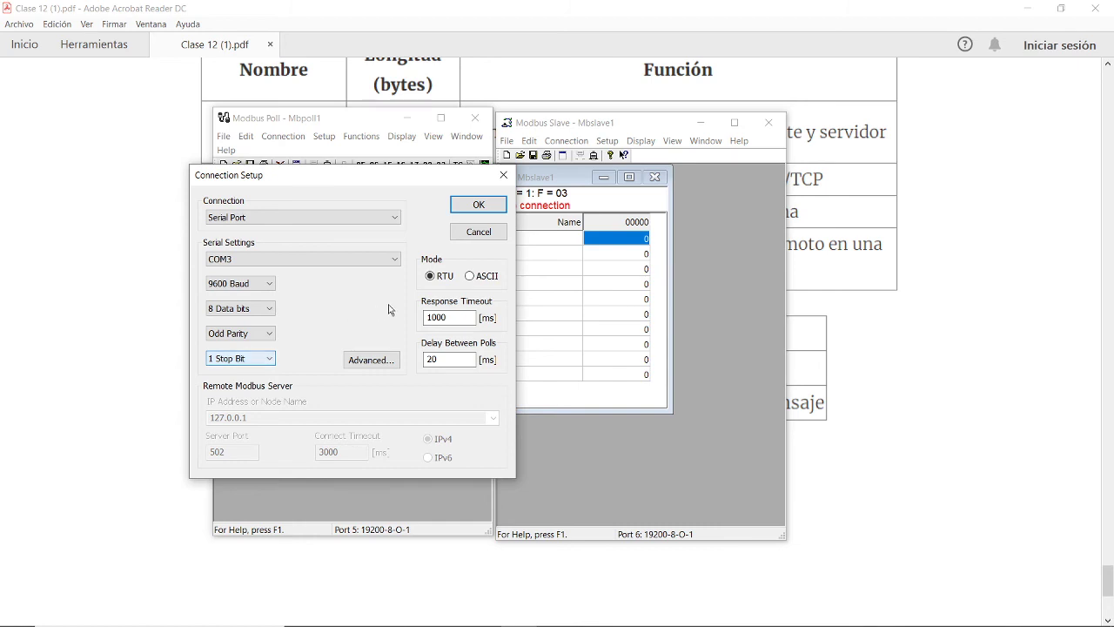
left_click(463, 206)
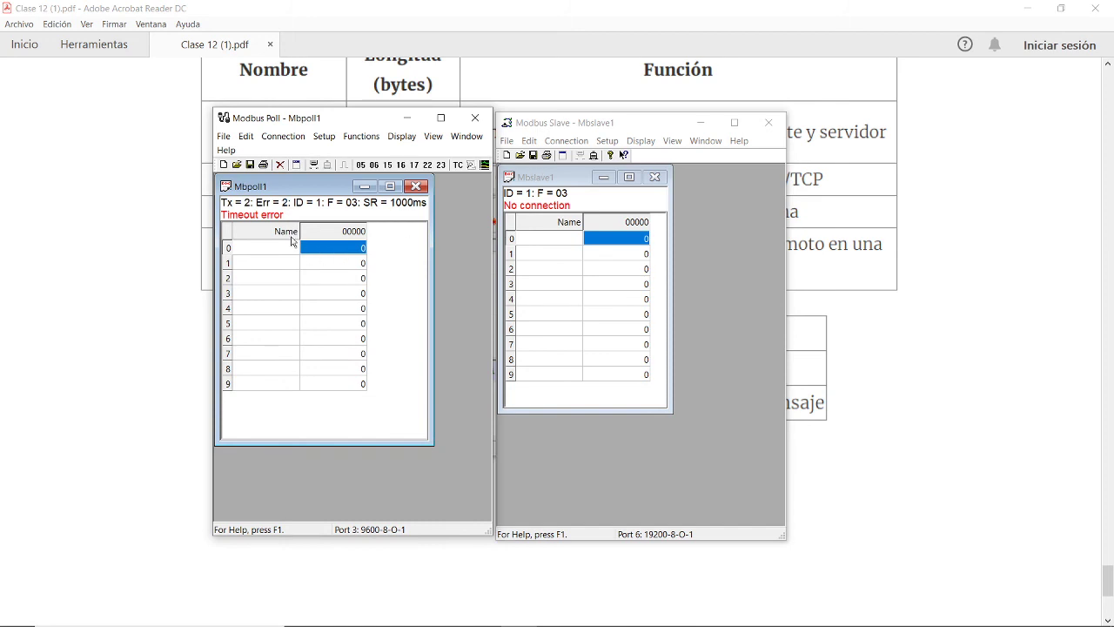
Start a connection in Modbus Slave, postponing the registration and dismissing the evaluation reminder
left_click(565, 140)
left_click(573, 157)
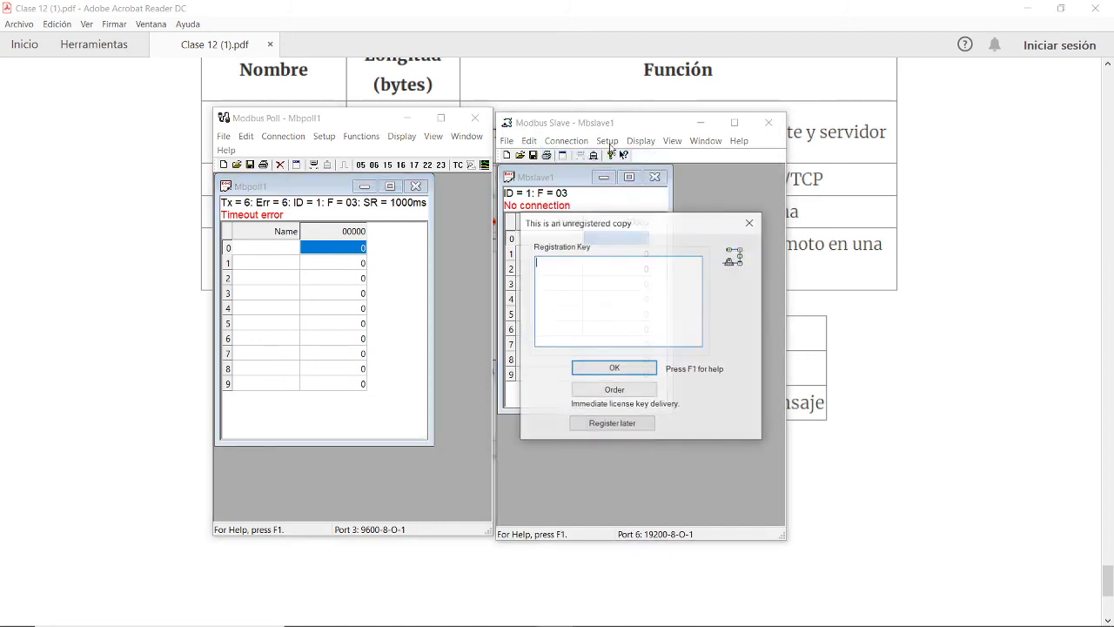
left_click(610, 423)
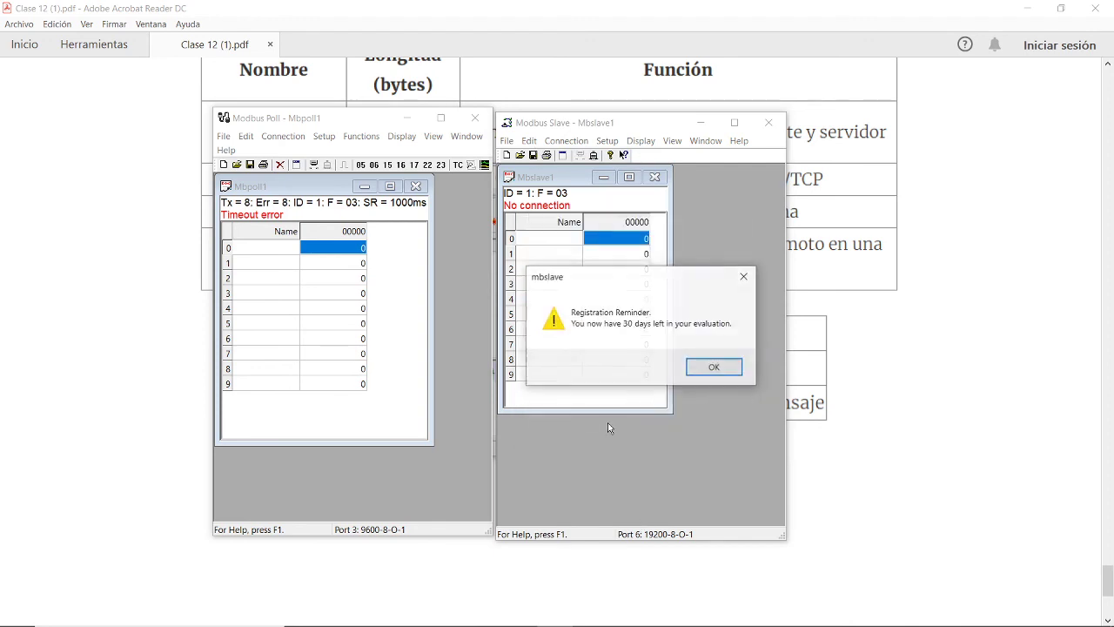
left_click(714, 365)
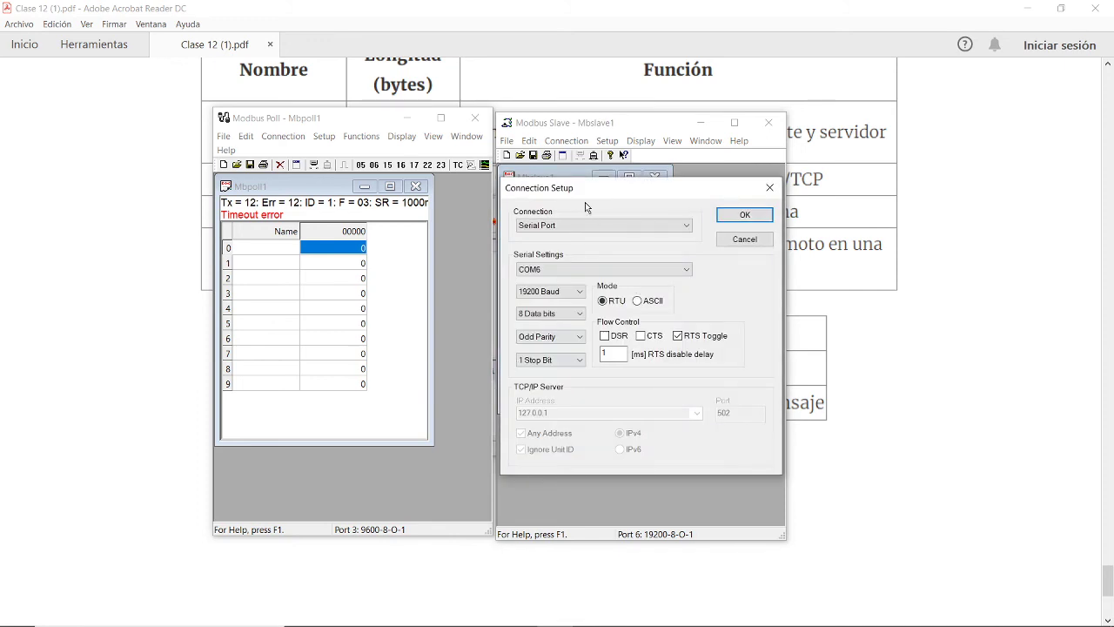
In the Modbus Slave connection setup, keep the Serial Port connection and select port COM4
left_click(583, 225)
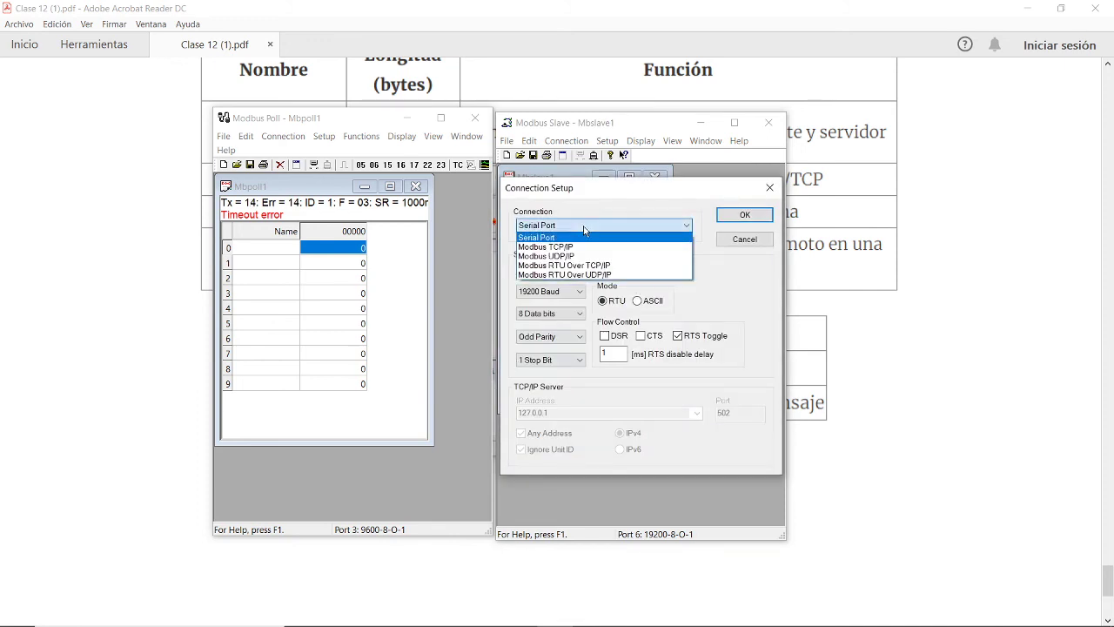
left_click(584, 230)
left_click(592, 271)
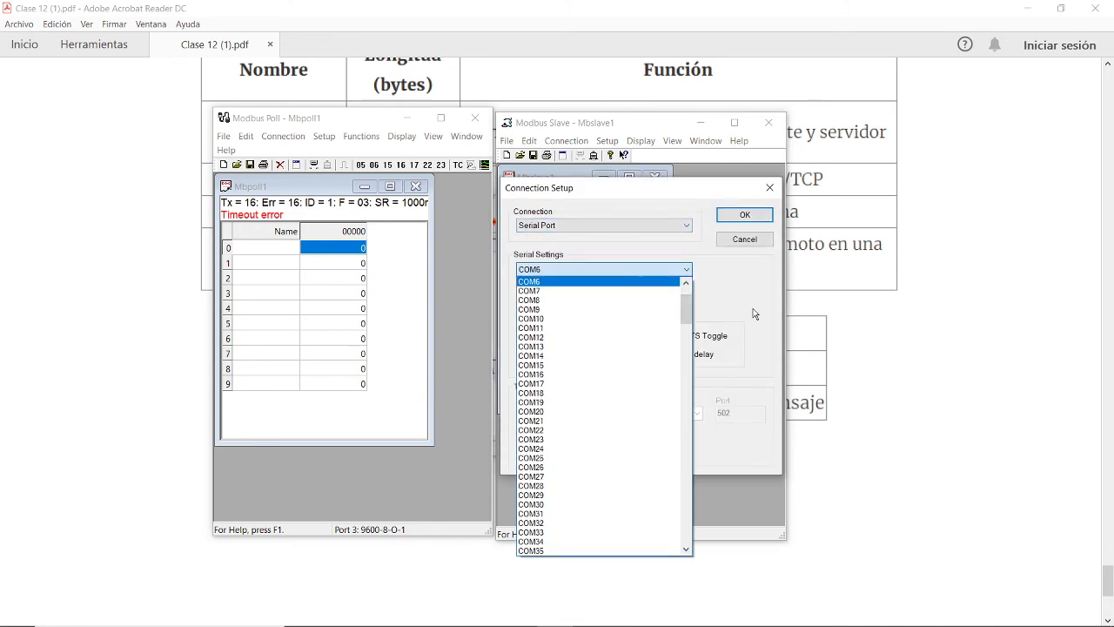
scroll(687, 319, "up", 2)
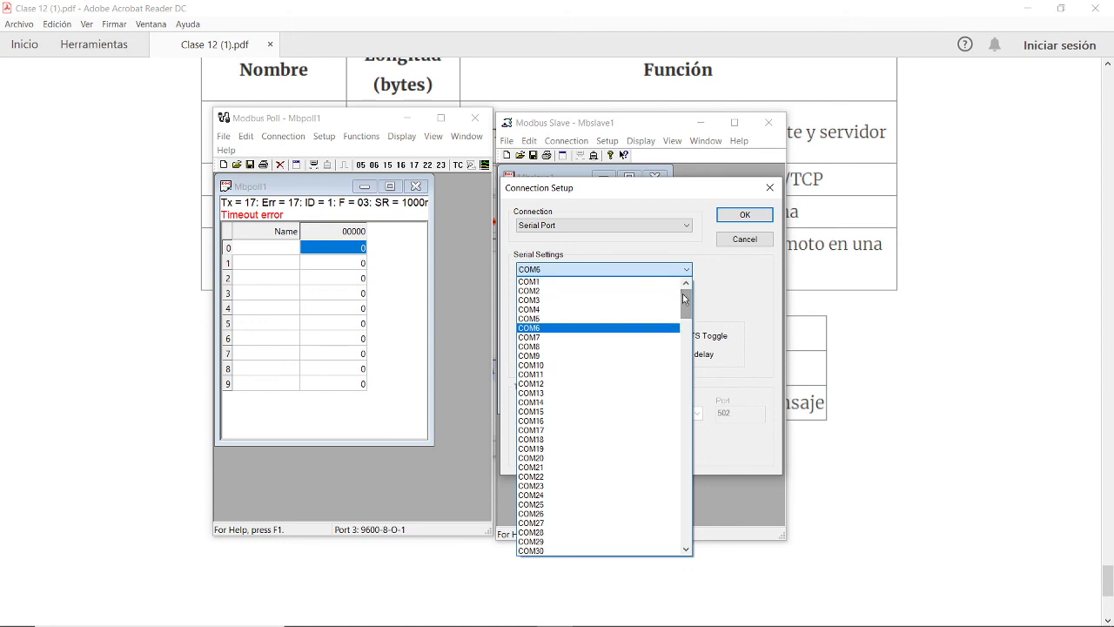
left_click(540, 312)
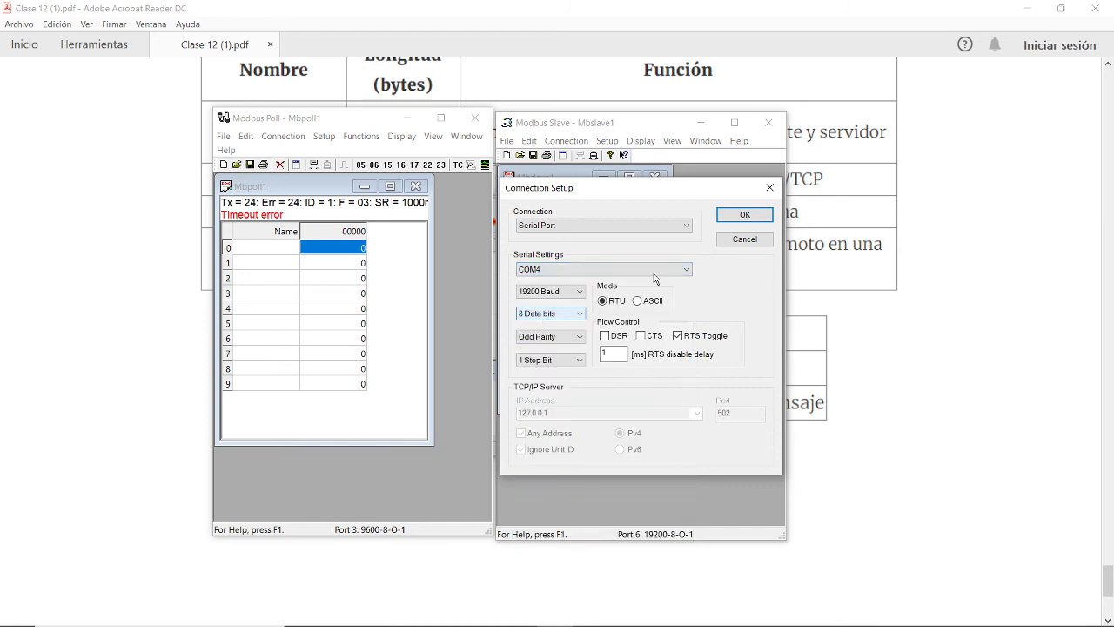
Set the Modbus Slave serial connection to 9600 Baud, keeping 8 data bits, odd parity and 1 stop bit, and confirm the setup
left_click(558, 295)
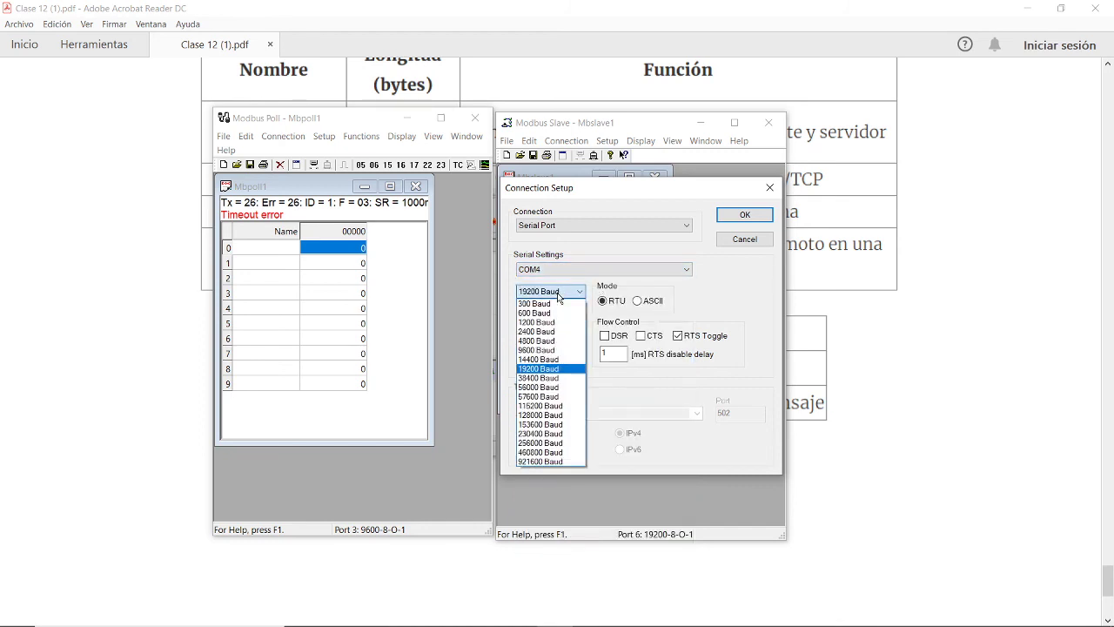
left_click(554, 350)
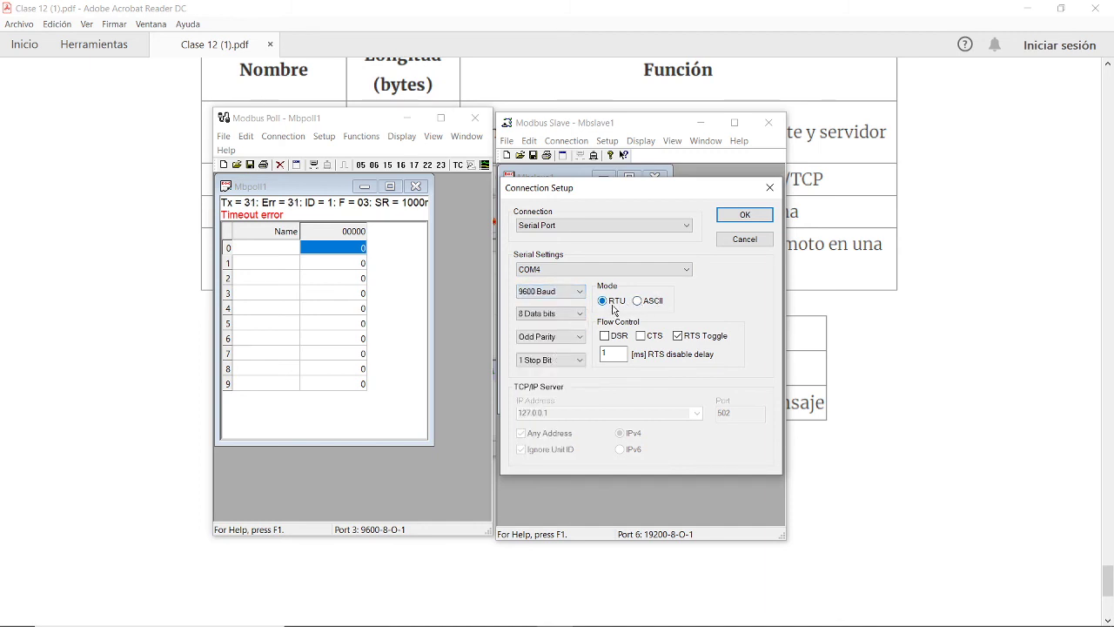
left_click(557, 314)
left_click(557, 326)
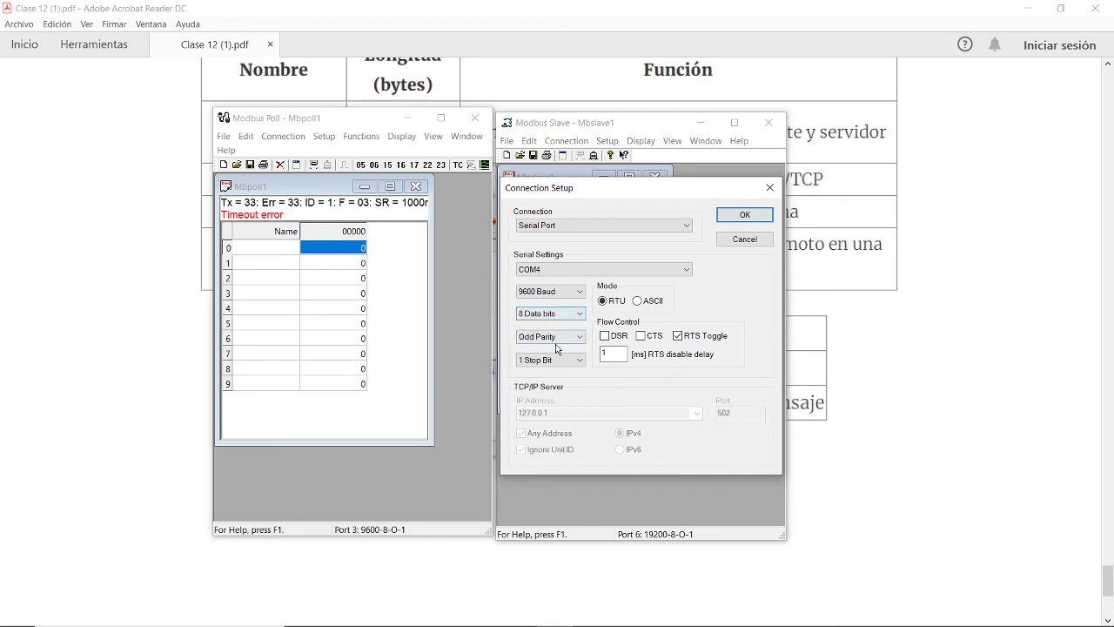
left_click(556, 345)
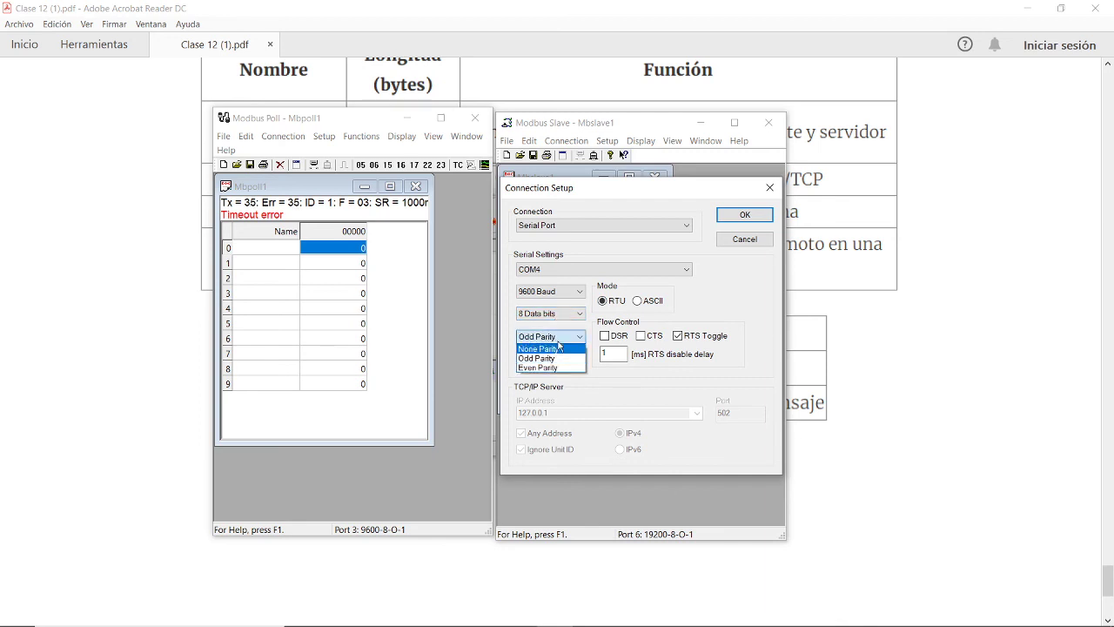
left_click(557, 339)
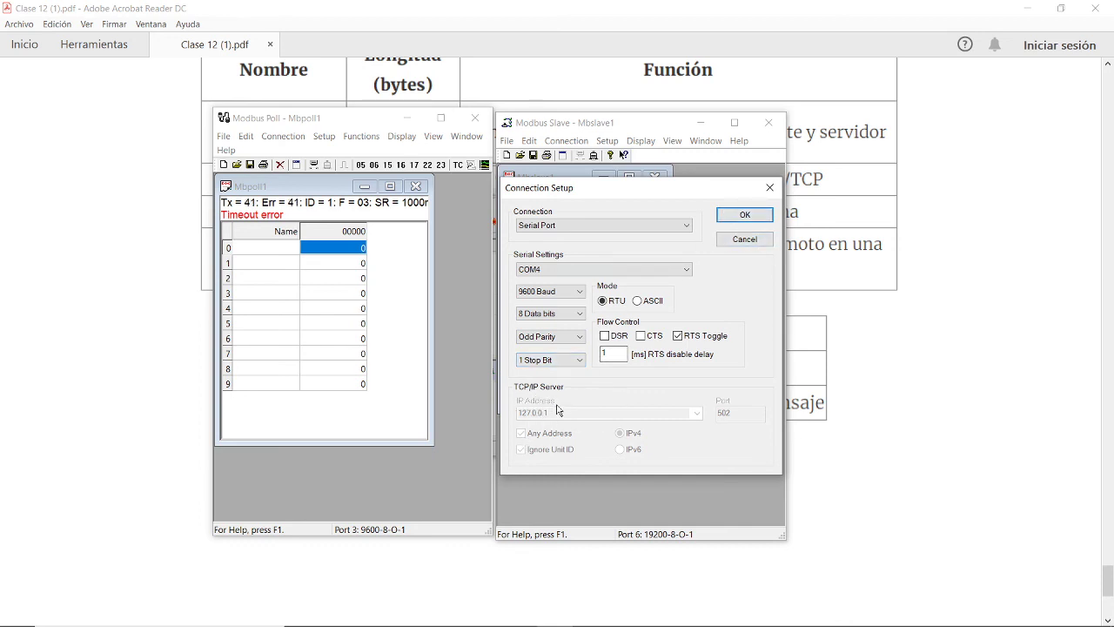
left_click(746, 215)
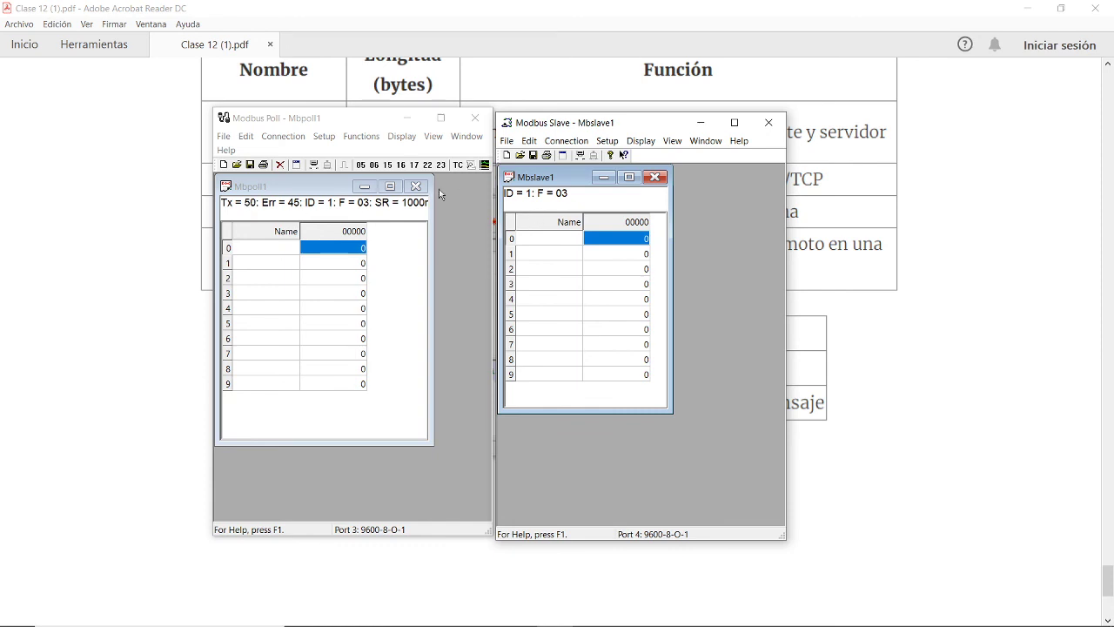
In the Modbus Poll read/write definition, set the slave ID to 5 and the view to 20 rows, and confirm
left_click(320, 138)
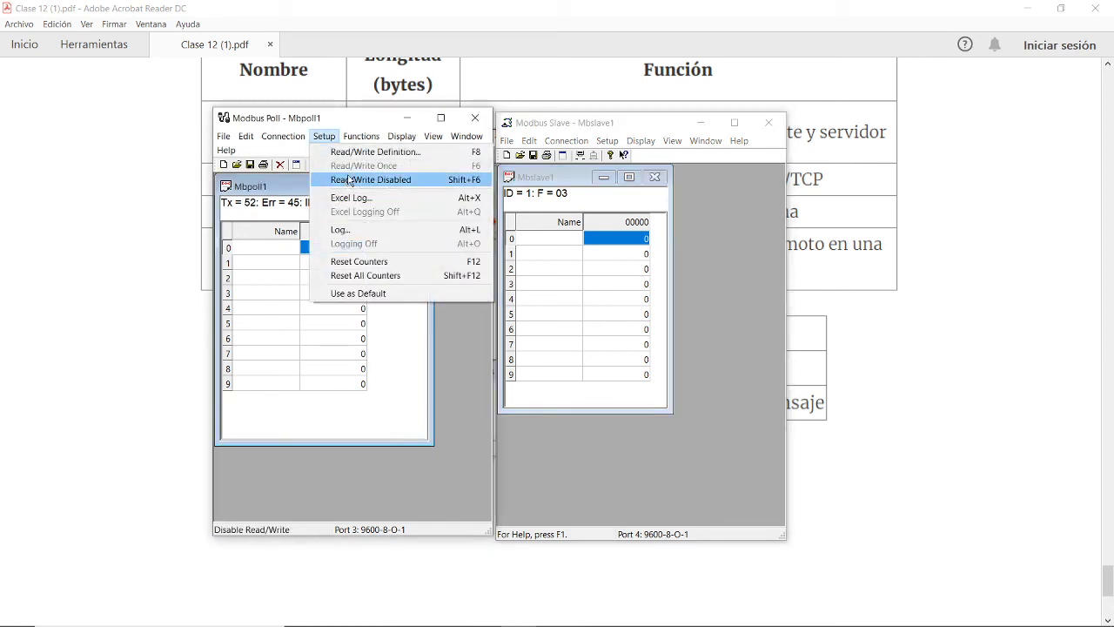
left_click(365, 153)
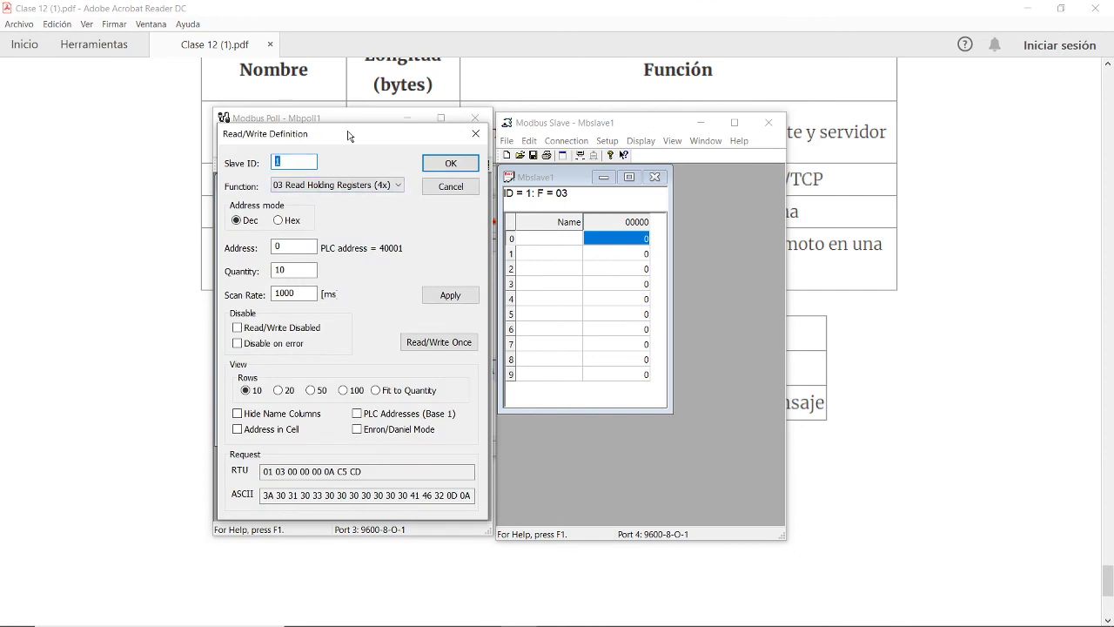
type("5")
left_click(279, 389)
left_click_drag(314, 160, 268, 166)
left_click(440, 163)
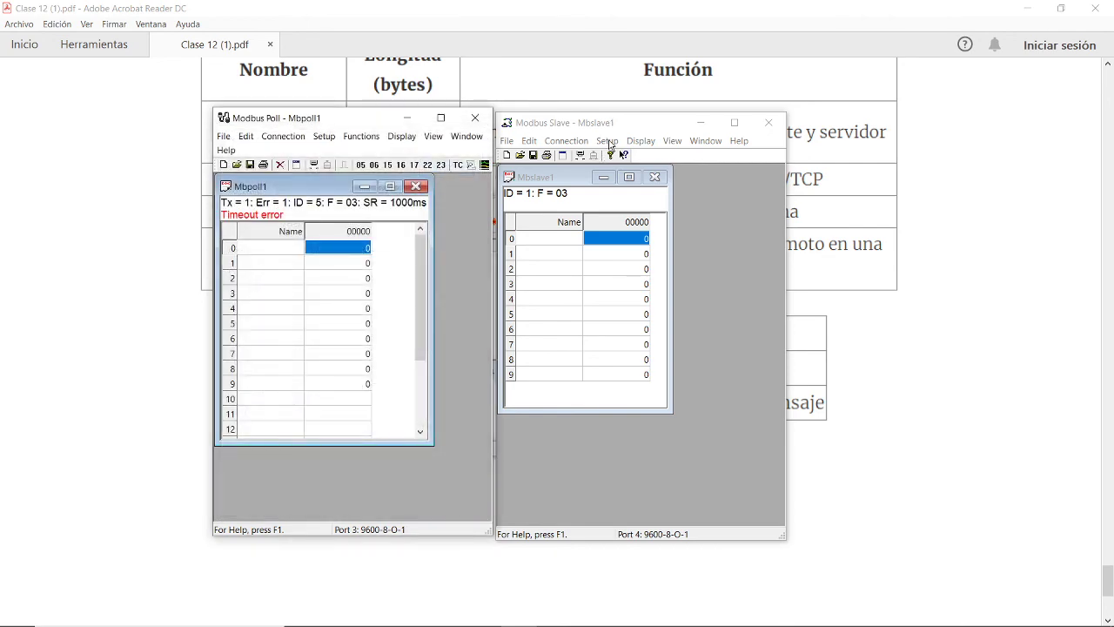
In the Modbus Slave definition, set the slave ID to 5 and confirm
left_click(607, 140)
left_click(610, 158)
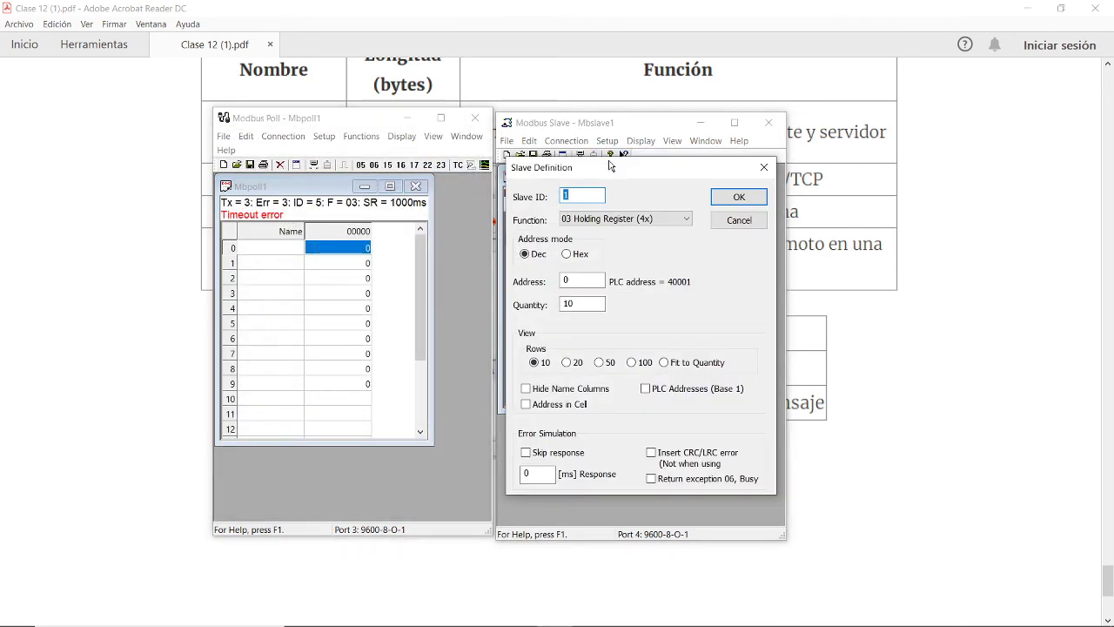
type("5")
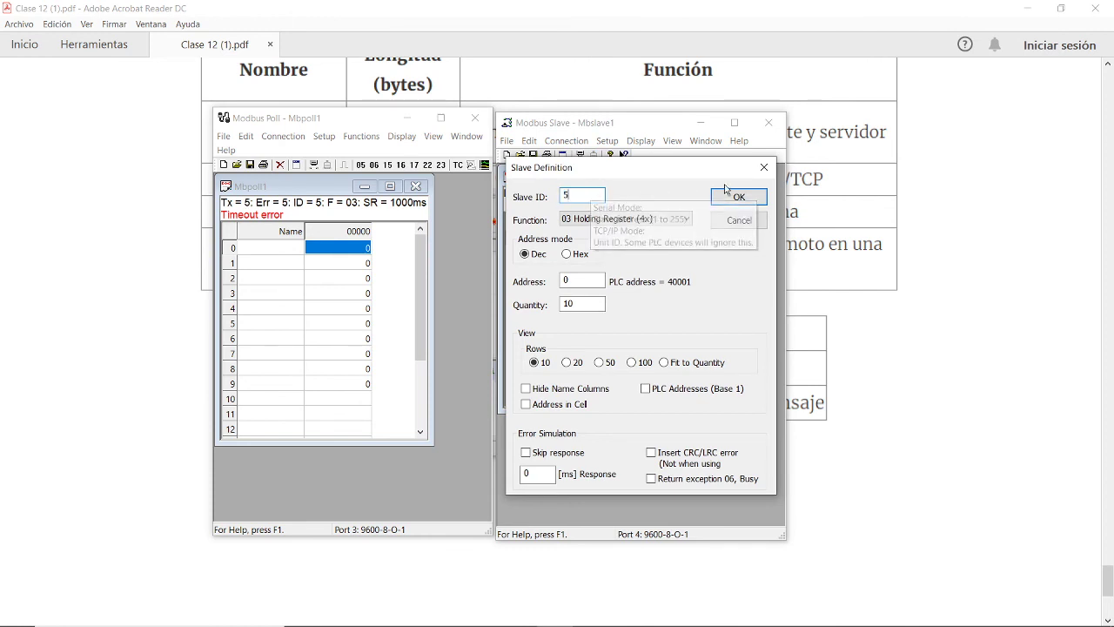
left_click(739, 197)
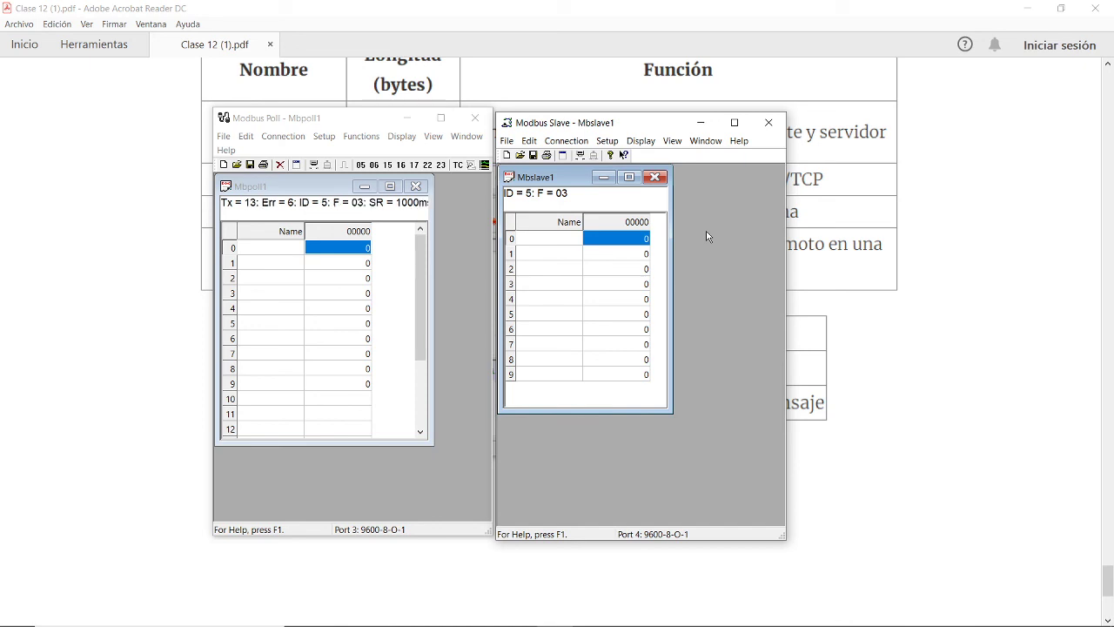
From Modbus Poll, write the value 100 to the single register at address 2 of slave ID 5
left_click(340, 279)
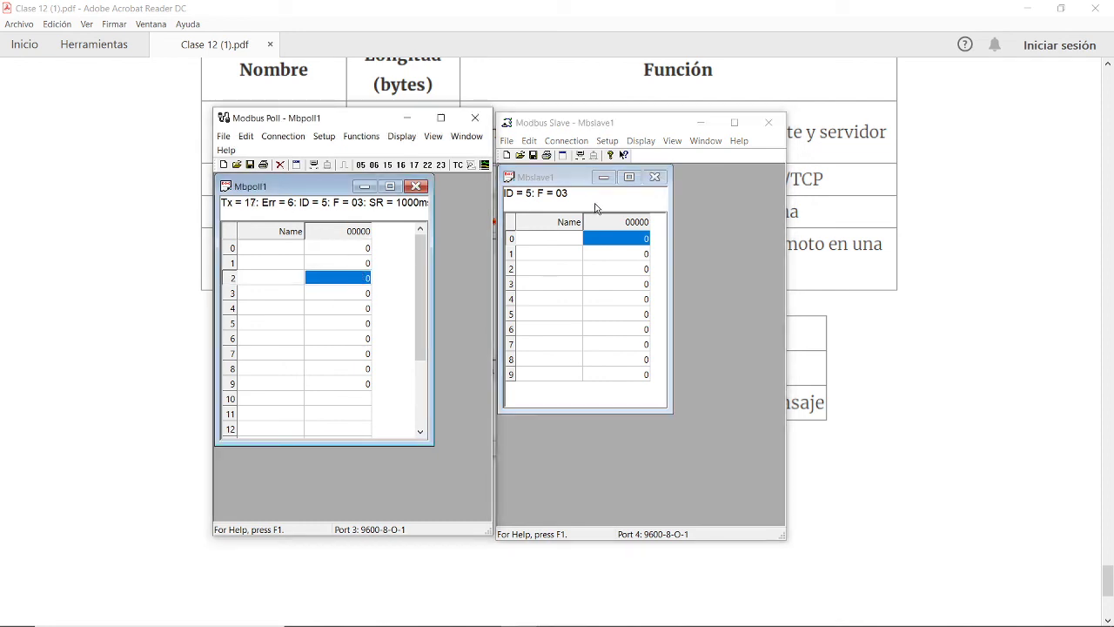
double_click(350, 279)
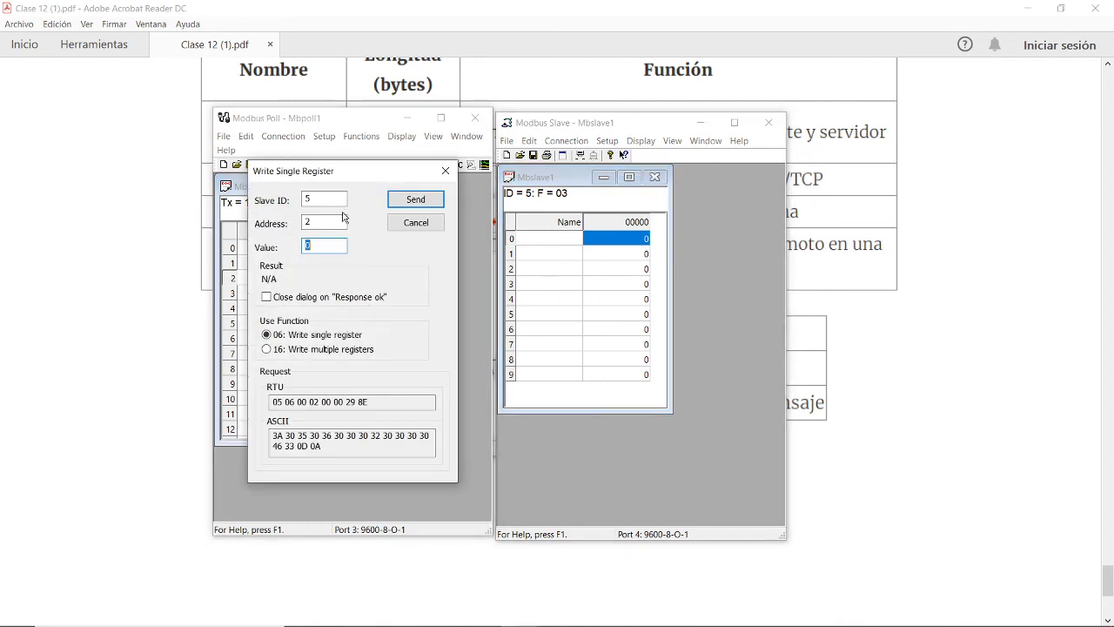
left_click_drag(318, 180, 185, 249)
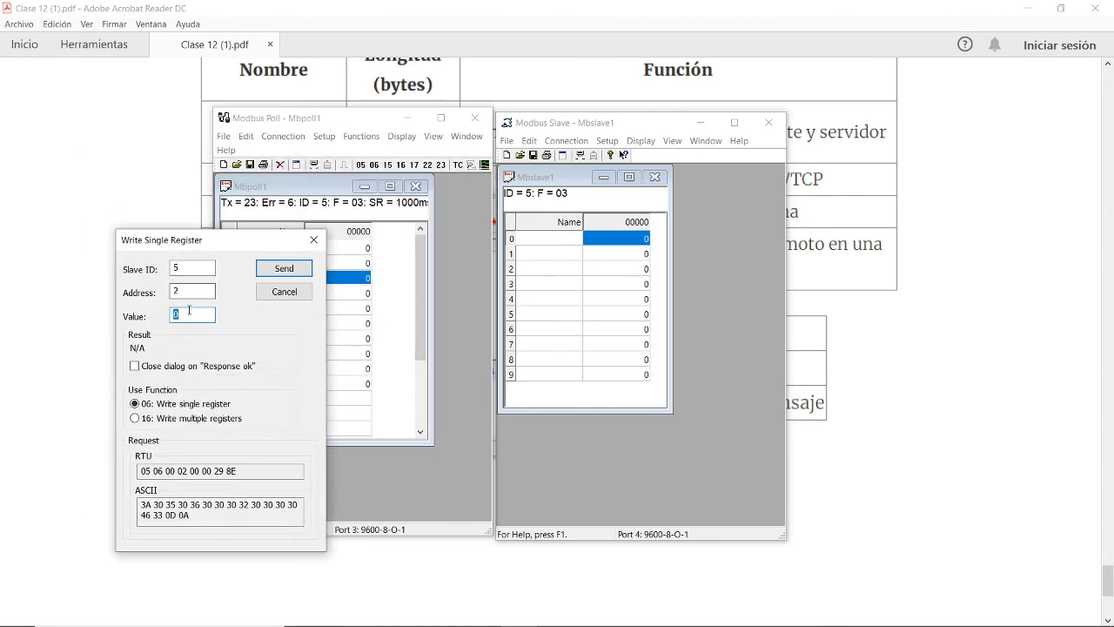
type("100")
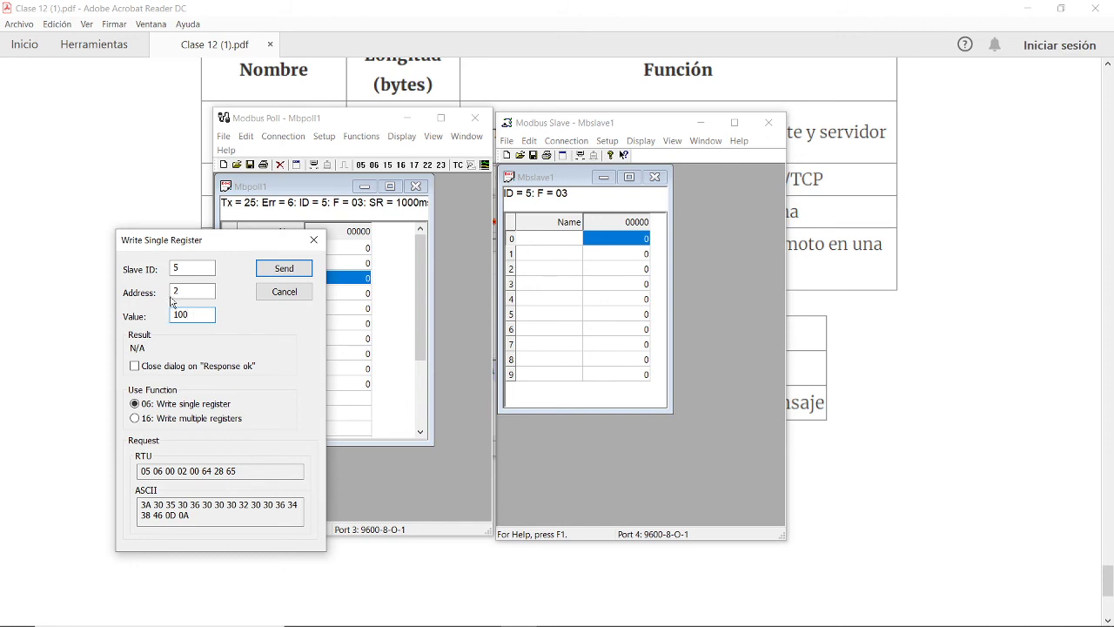
key("shift+Tab")
key("shift+Tab")
left_click(200, 271)
left_click(284, 269)
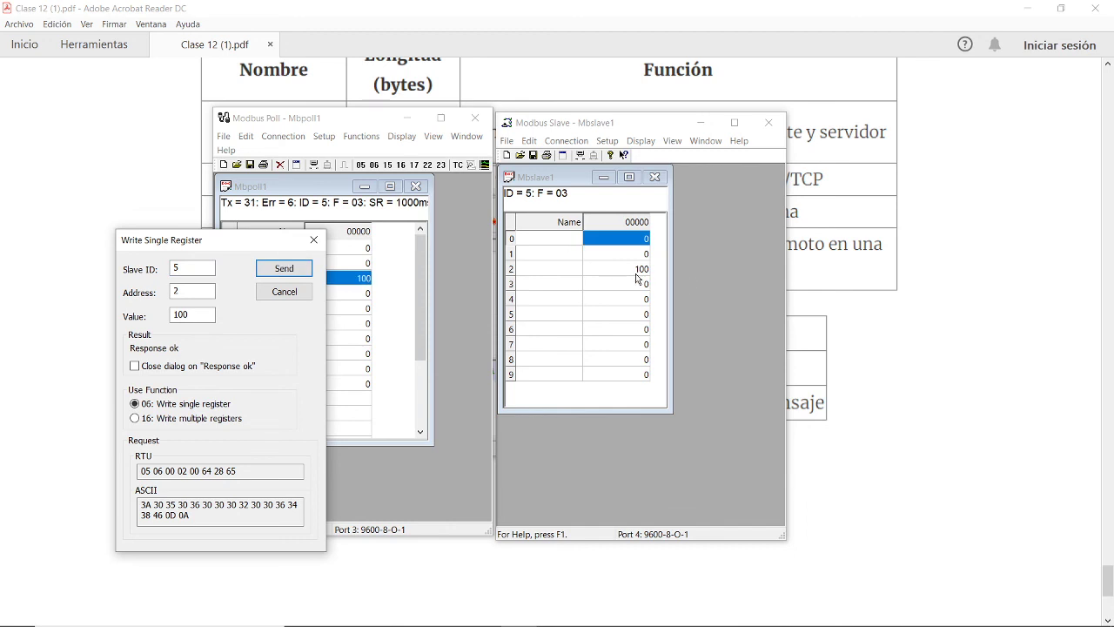
Write the value 3 to the register at address 8 of slave ID 5
left_click(179, 293)
left_click_drag(179, 292, 126, 297)
type("8")
left_click_drag(190, 314, 137, 315)
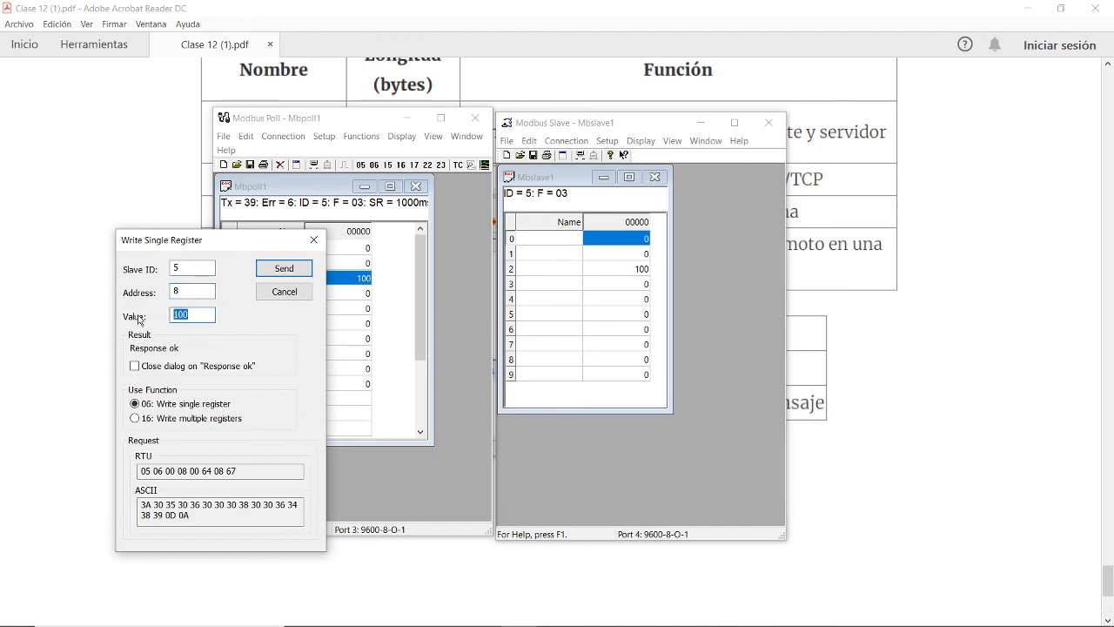
type("5")
key("BackSpace")
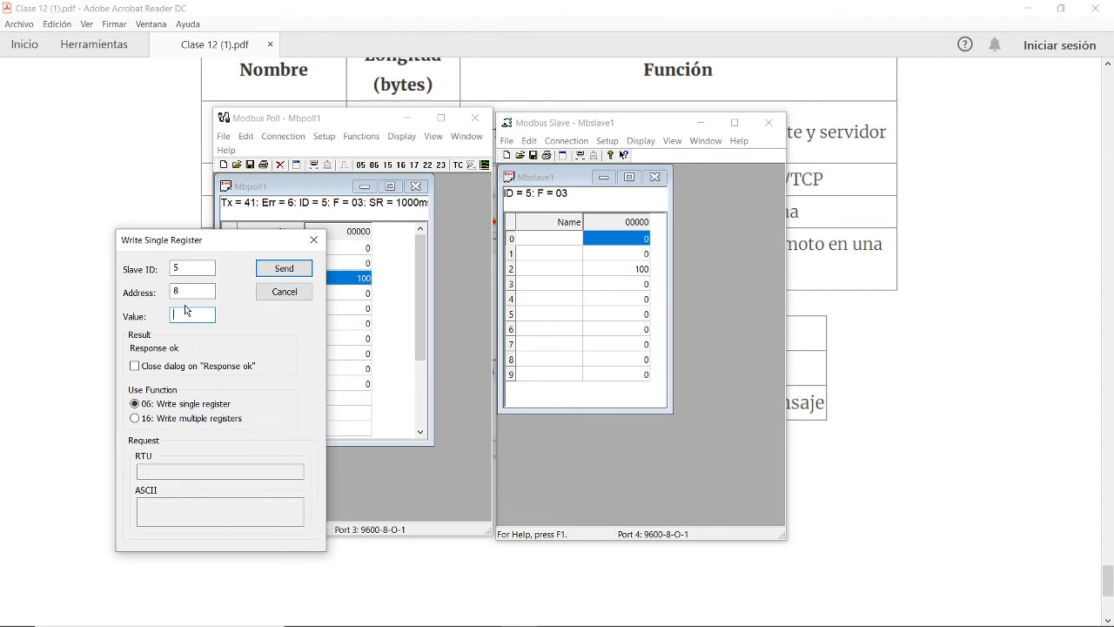
type("3")
left_click(303, 268)
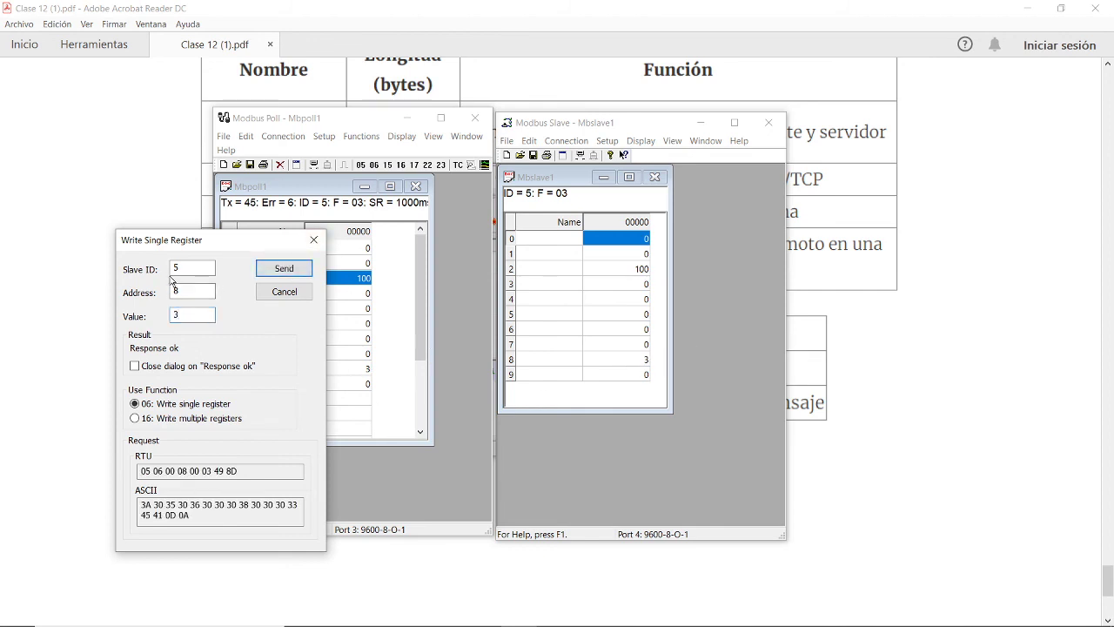
Try to write the value 3 to the register at address 5 using the mismatched slave ID 3
left_click_drag(184, 269, 171, 275)
key("BackSpace")
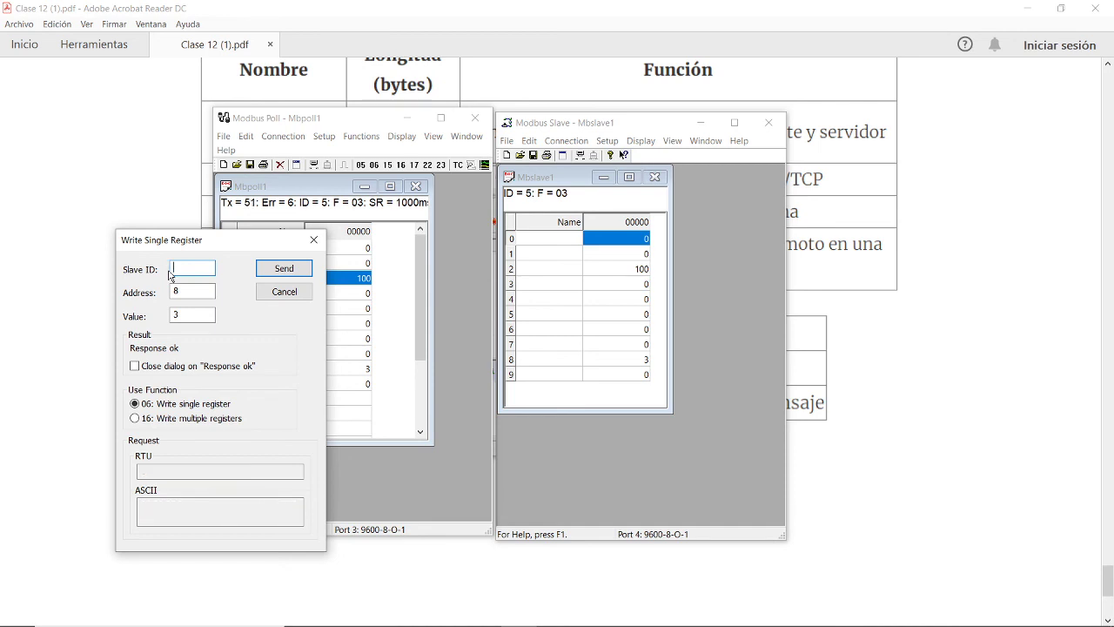
type("3")
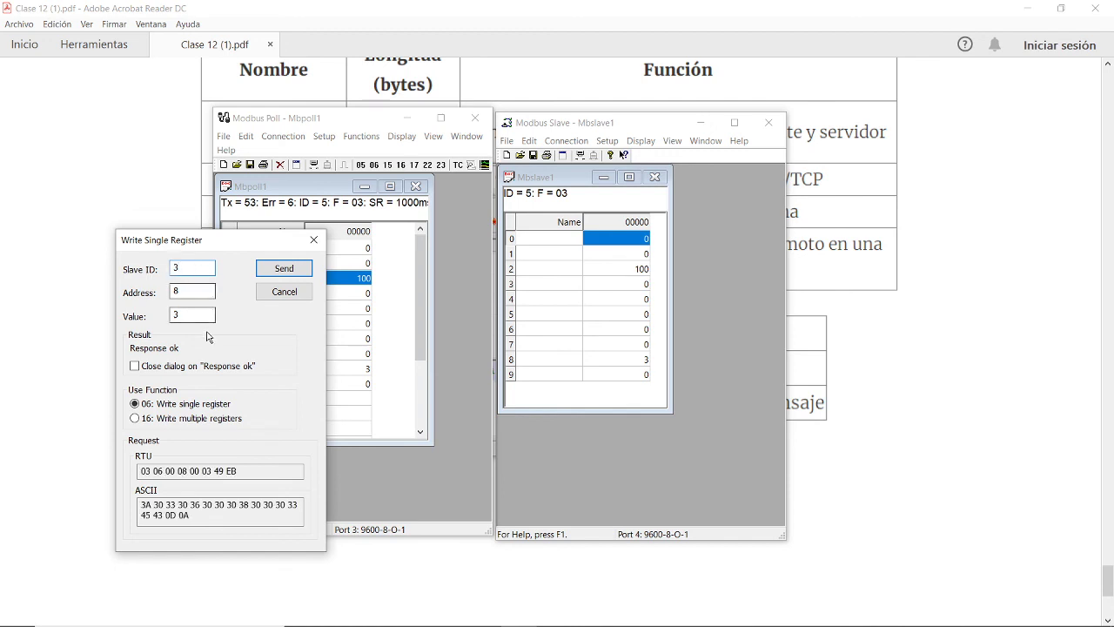
left_click(172, 291)
double_click(172, 291)
type("5")
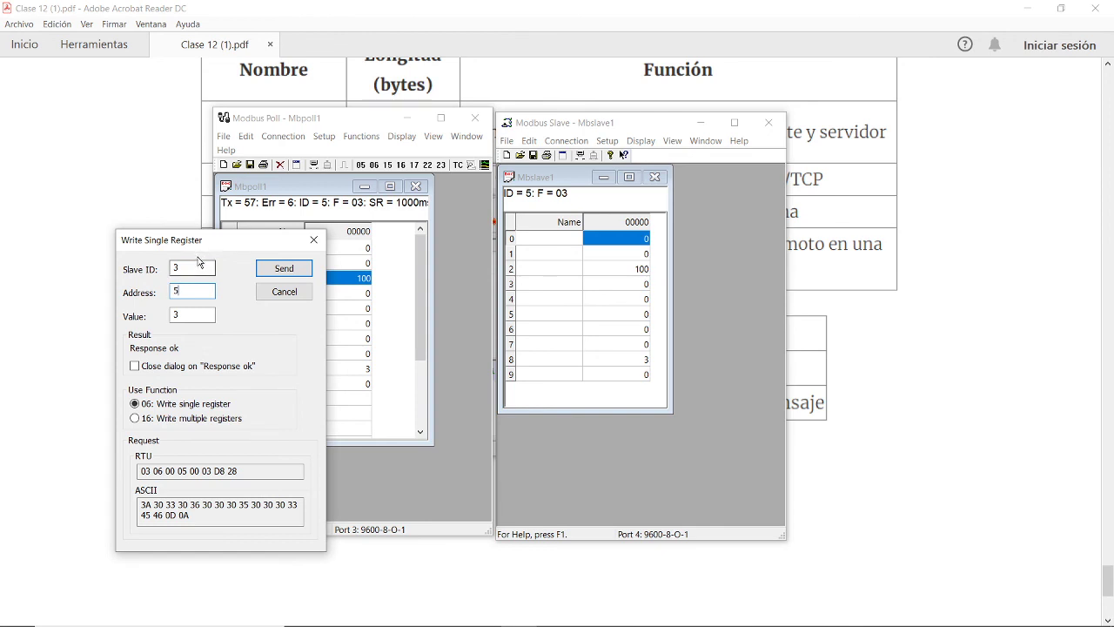
left_click_drag(191, 267, 129, 294)
left_click(192, 317)
left_click(287, 272)
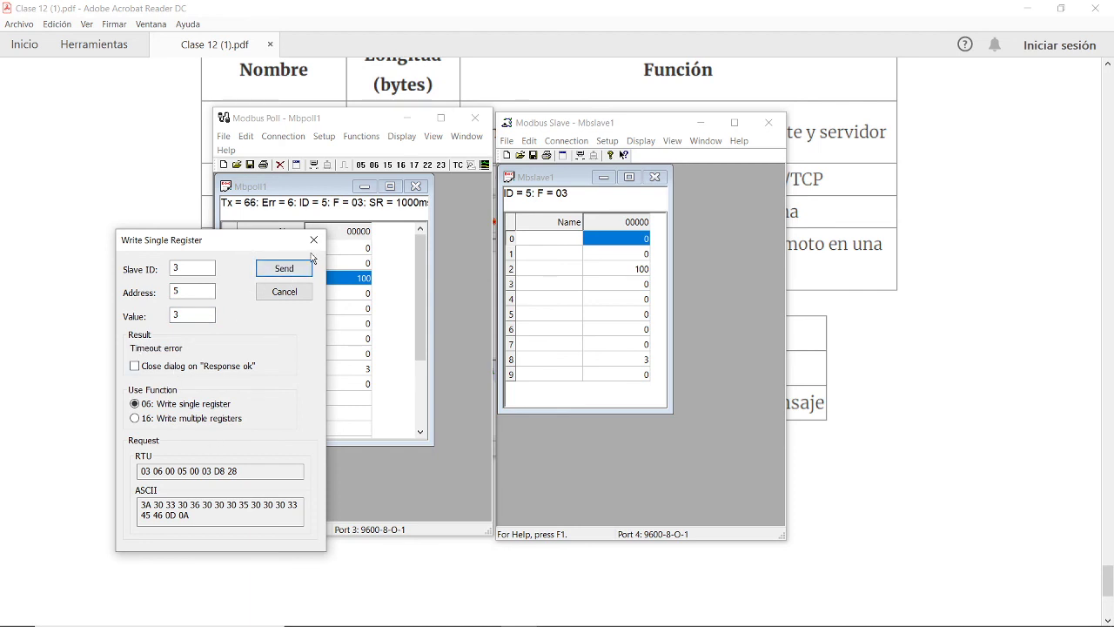
left_click(288, 270)
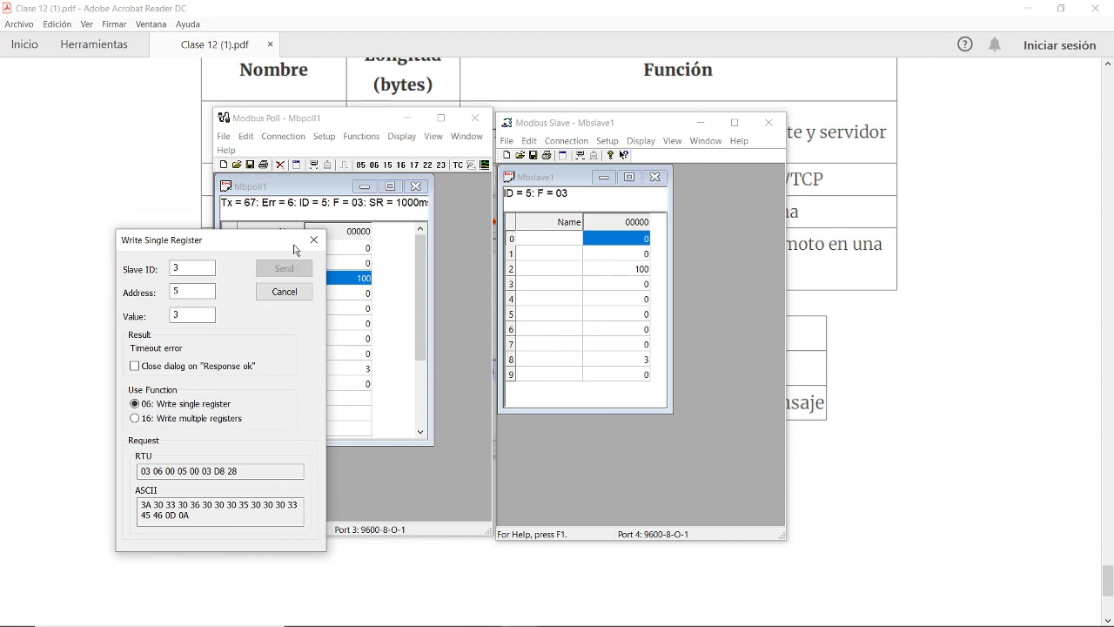
Resend the value 3 to the register at address 5 with slave ID 5 and close the write dialog
left_click_drag(181, 267, 156, 272)
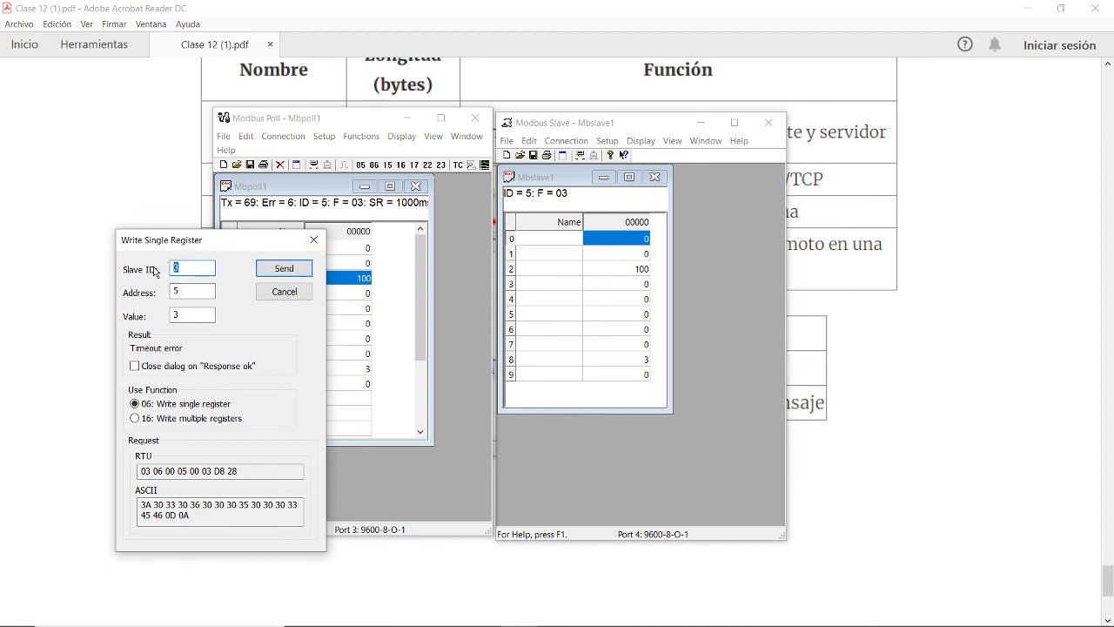
key("BackSpace")
type("5")
left_click(289, 268)
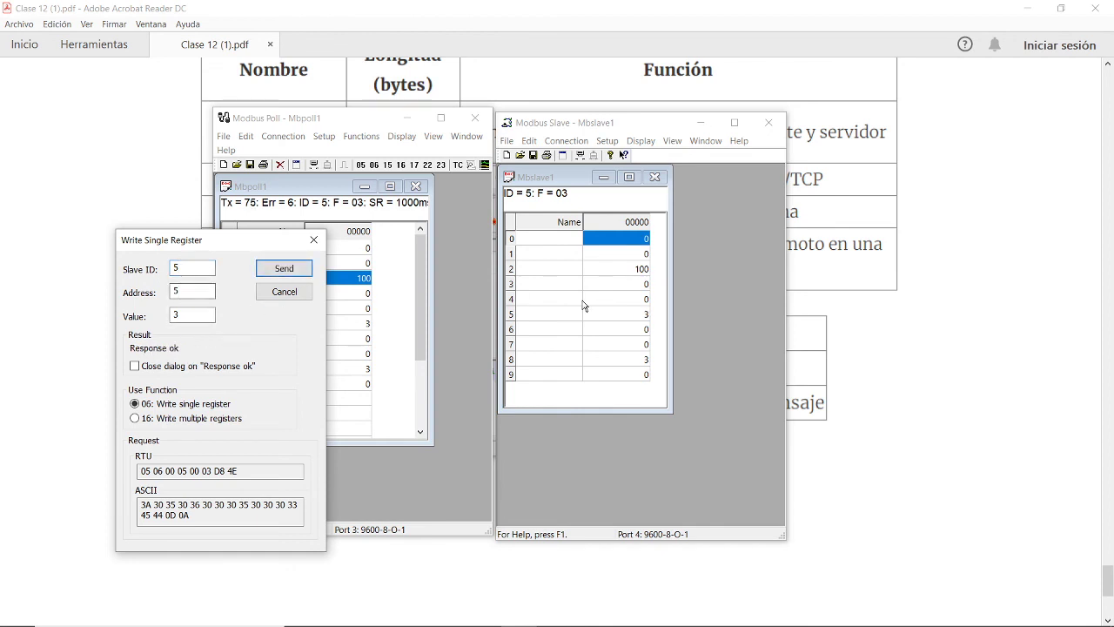
left_click(295, 293)
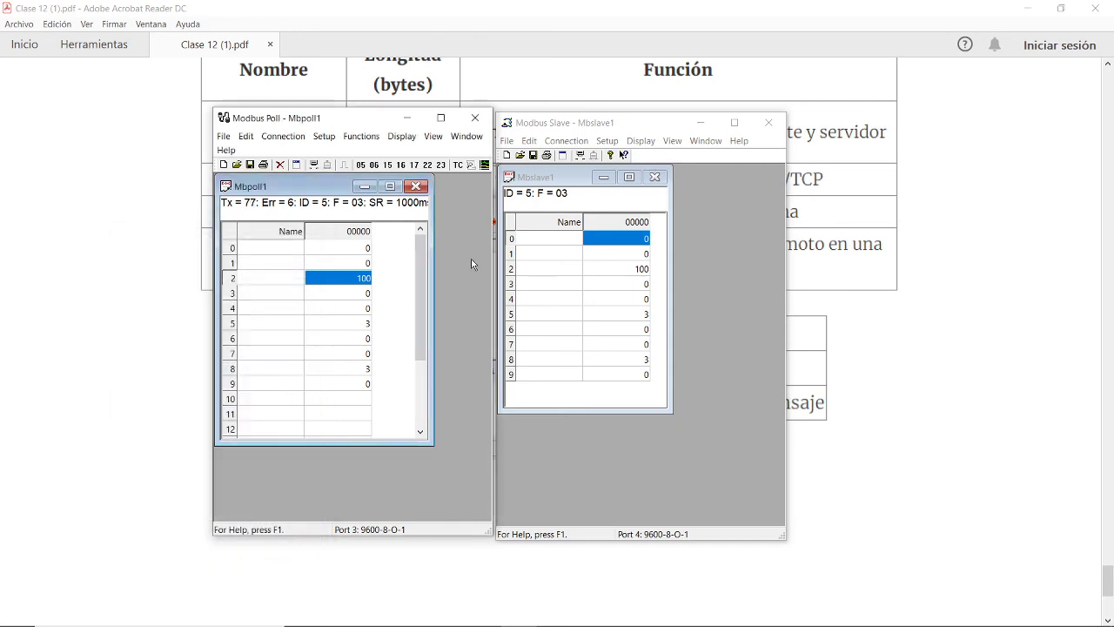
mouse_move(480, 618)
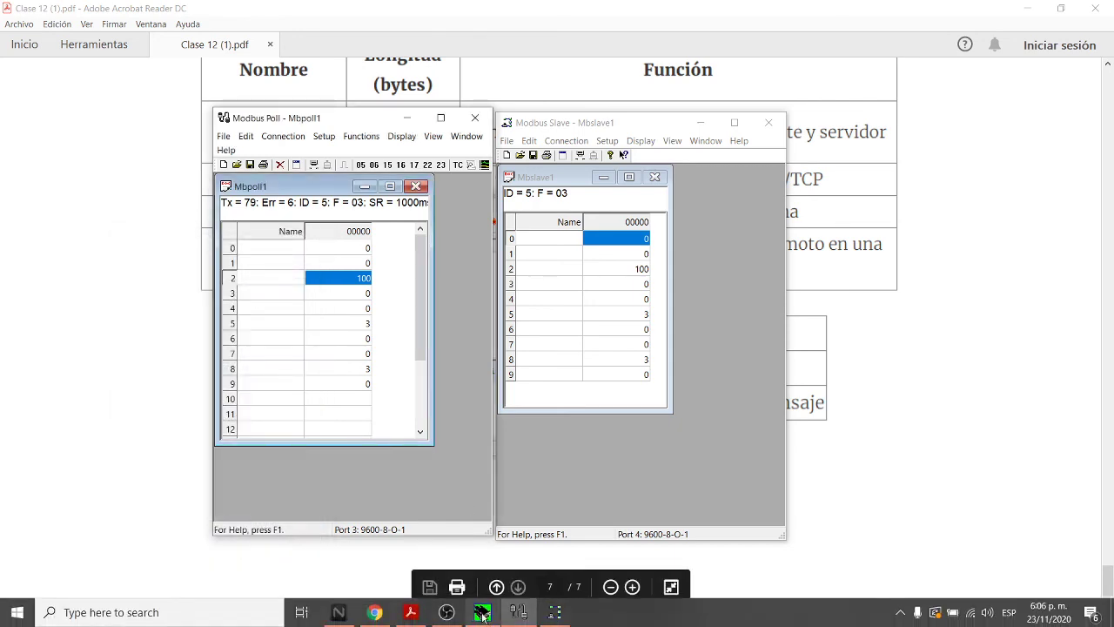